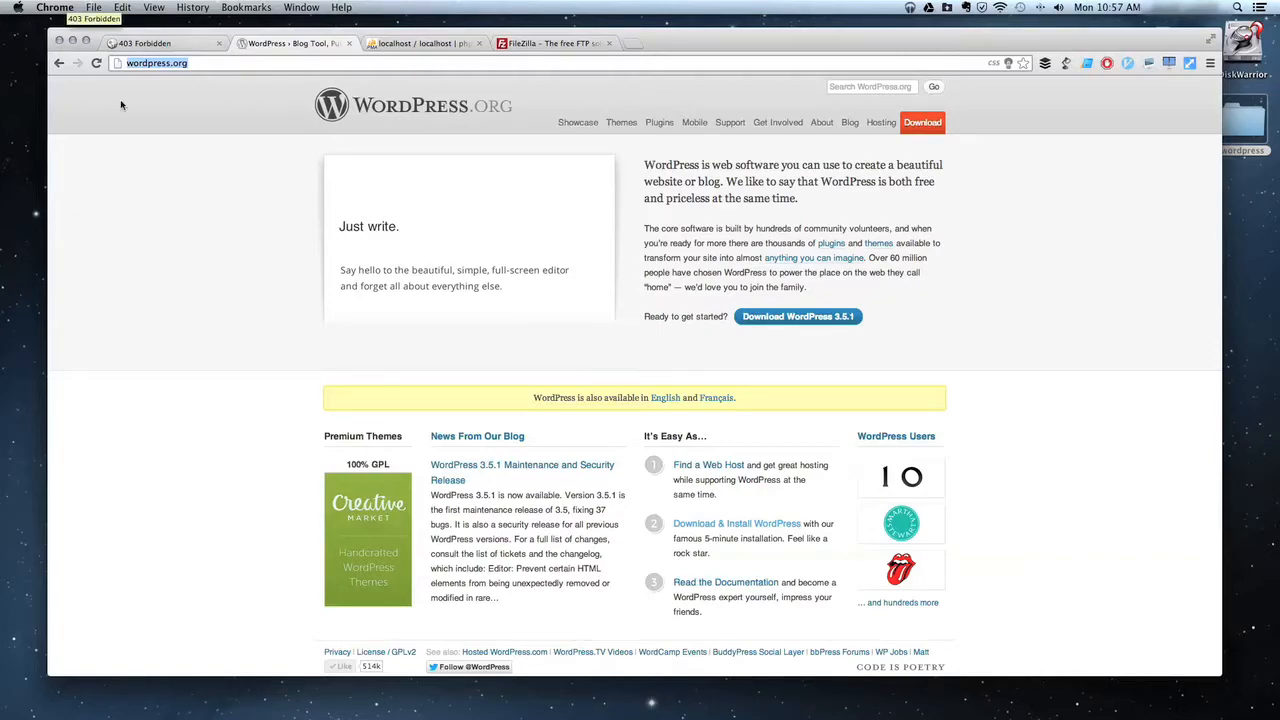
Look at the FileZilla project page, then go back to the WordPress.org home page.
click(759, 374)
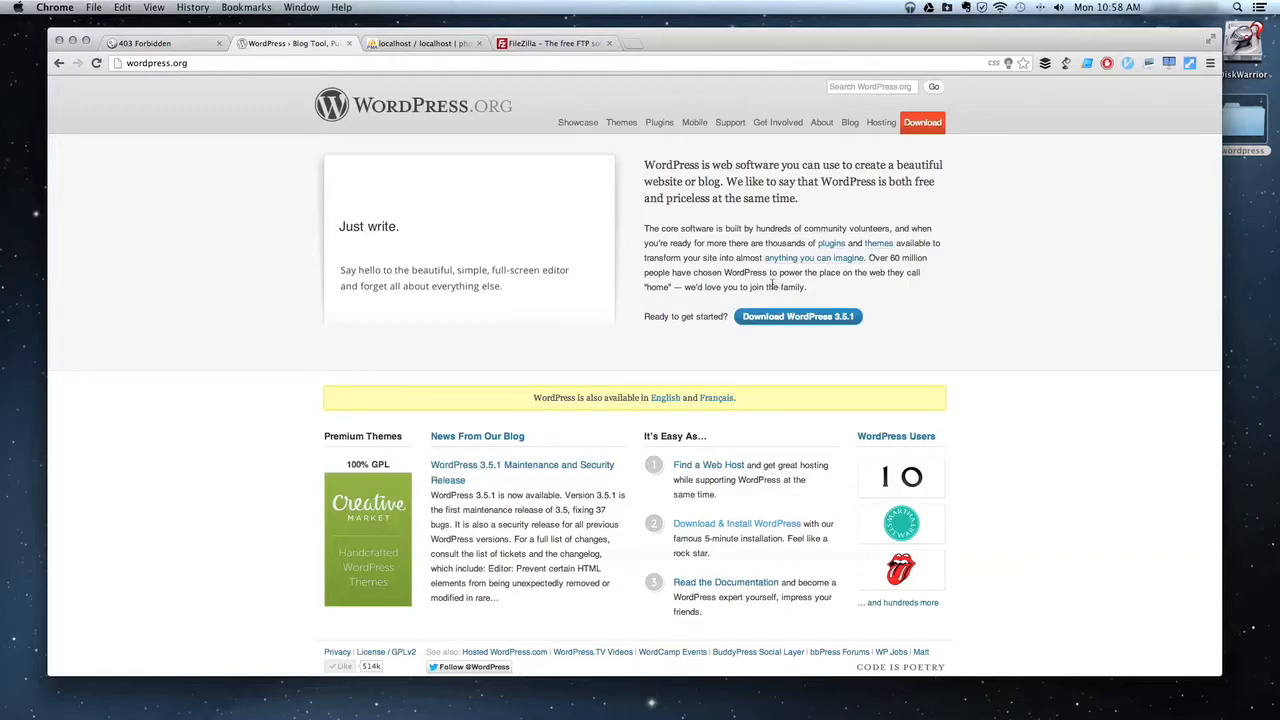
click(539, 46)
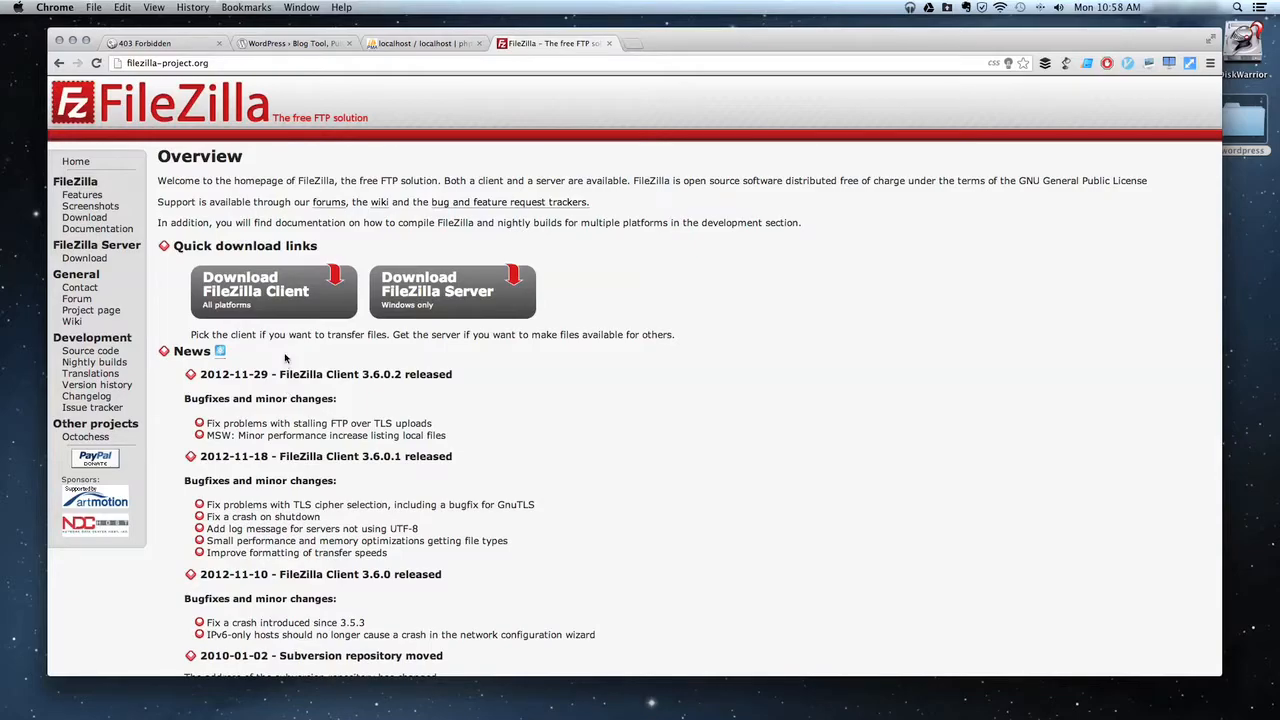
click(289, 43)
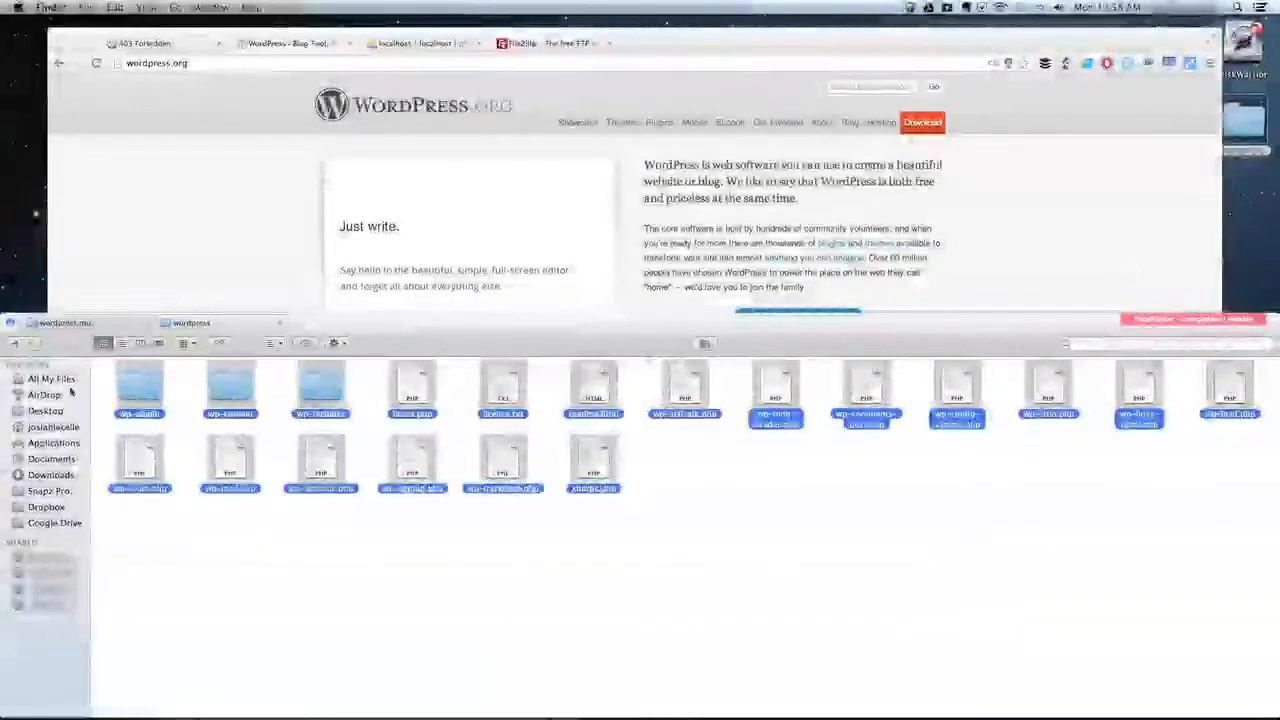
Paste the copied WordPress files into the empty wordpress.mu folder in Finder.
click(62, 321)
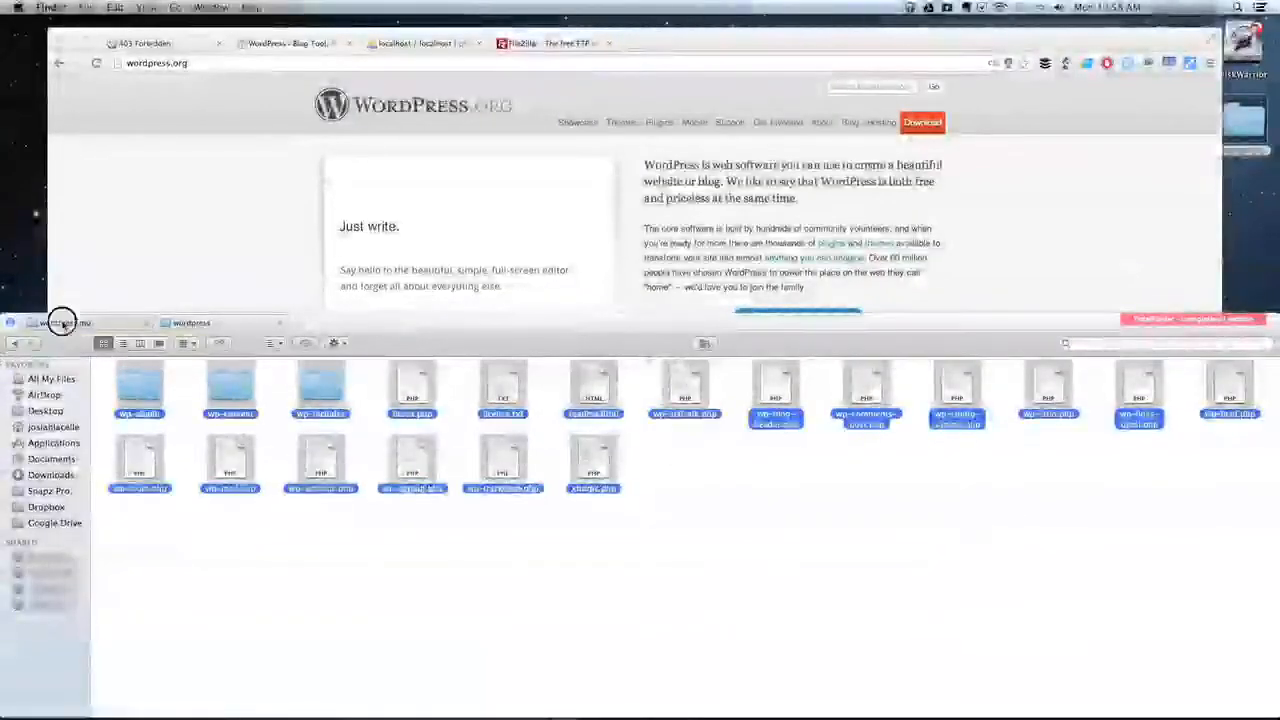
click(243, 401)
key(super+v)
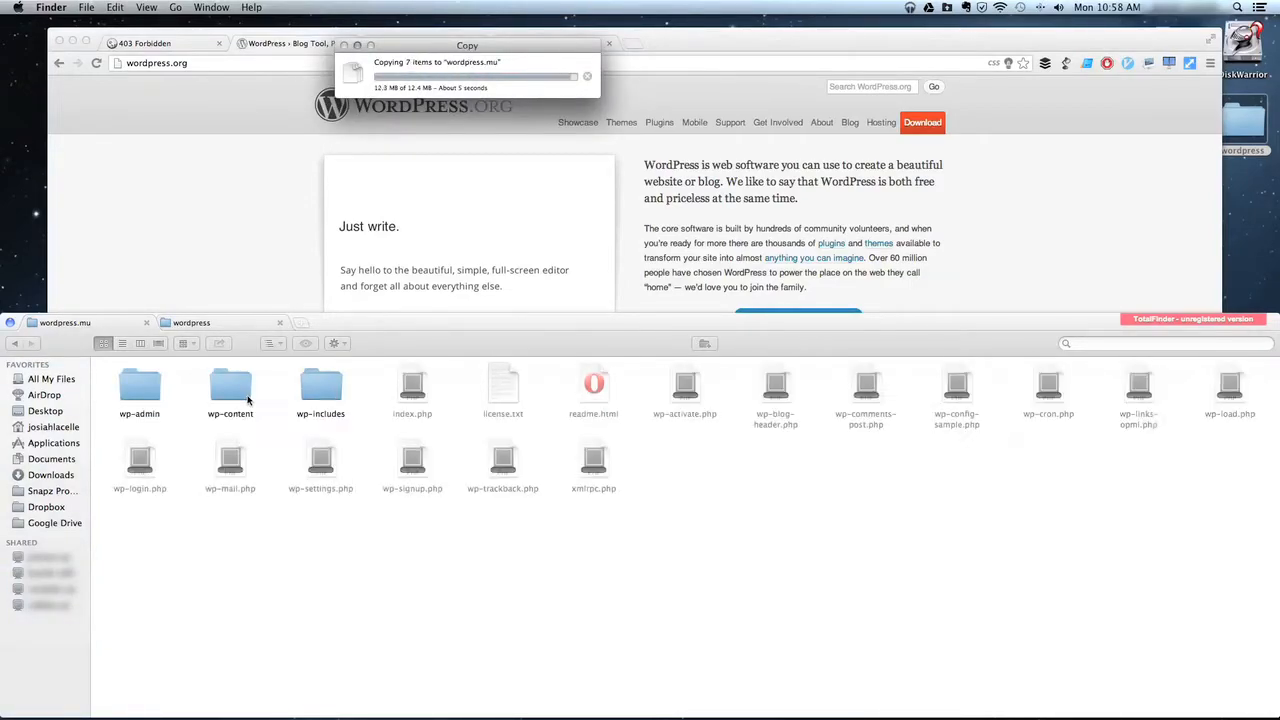
click(194, 143)
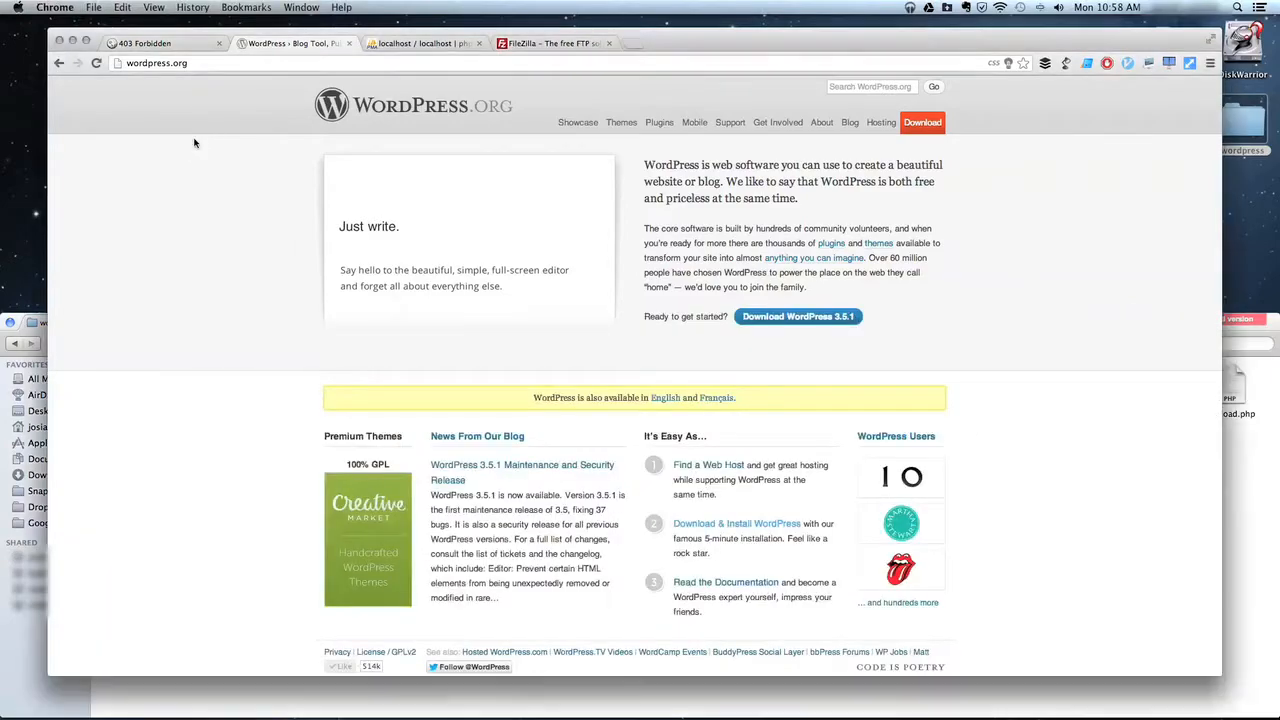
Reload wordpress.mu and run Create a Configuration File through to the database details form.
click(158, 45)
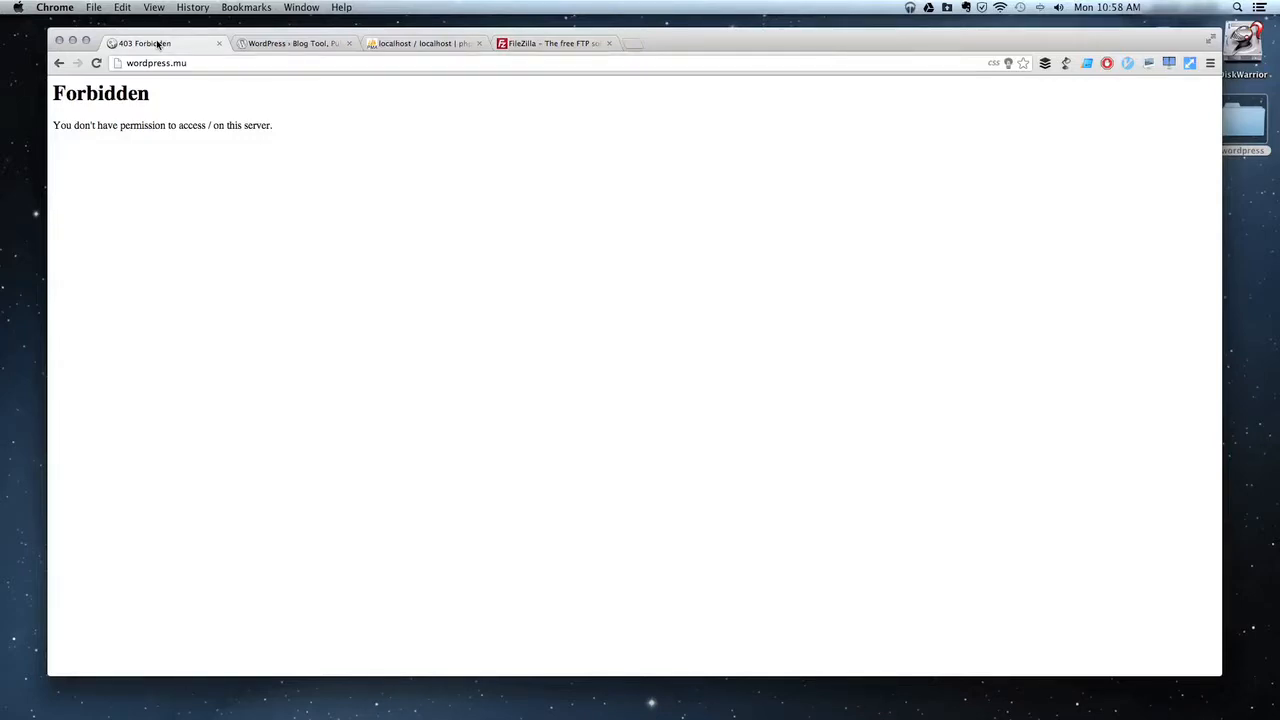
click(165, 63)
key(Return)
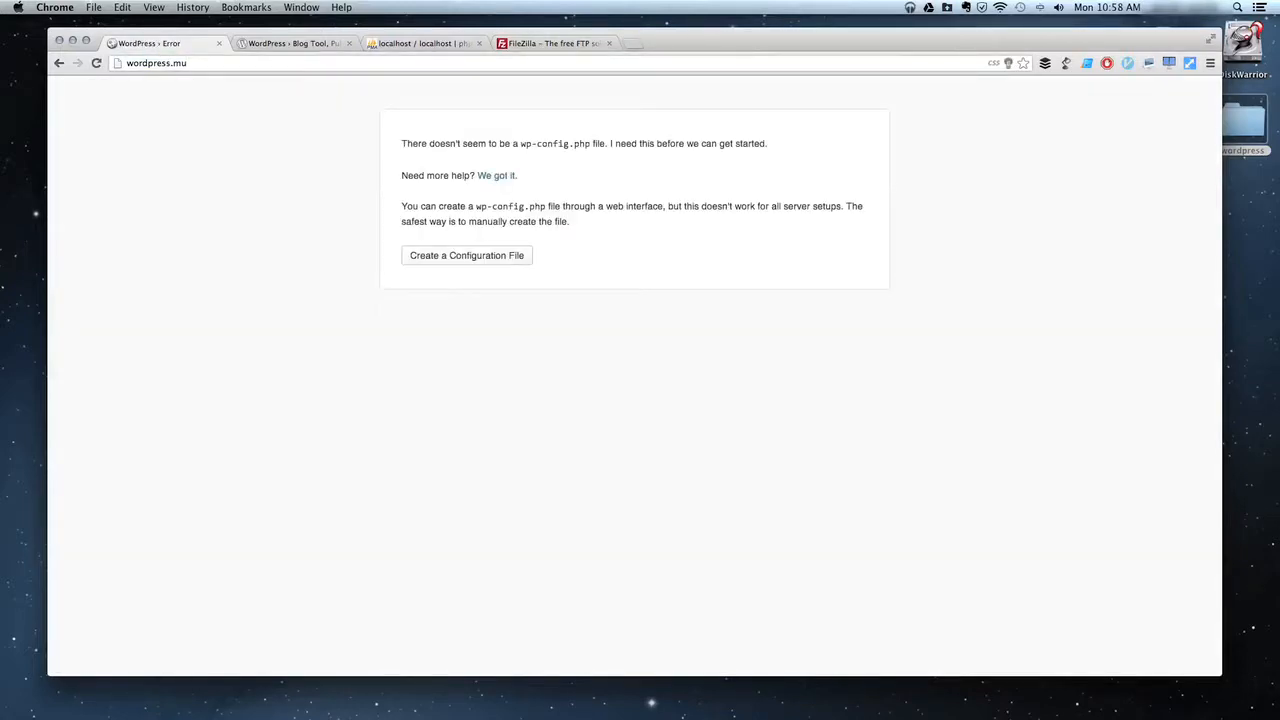
click(438, 258)
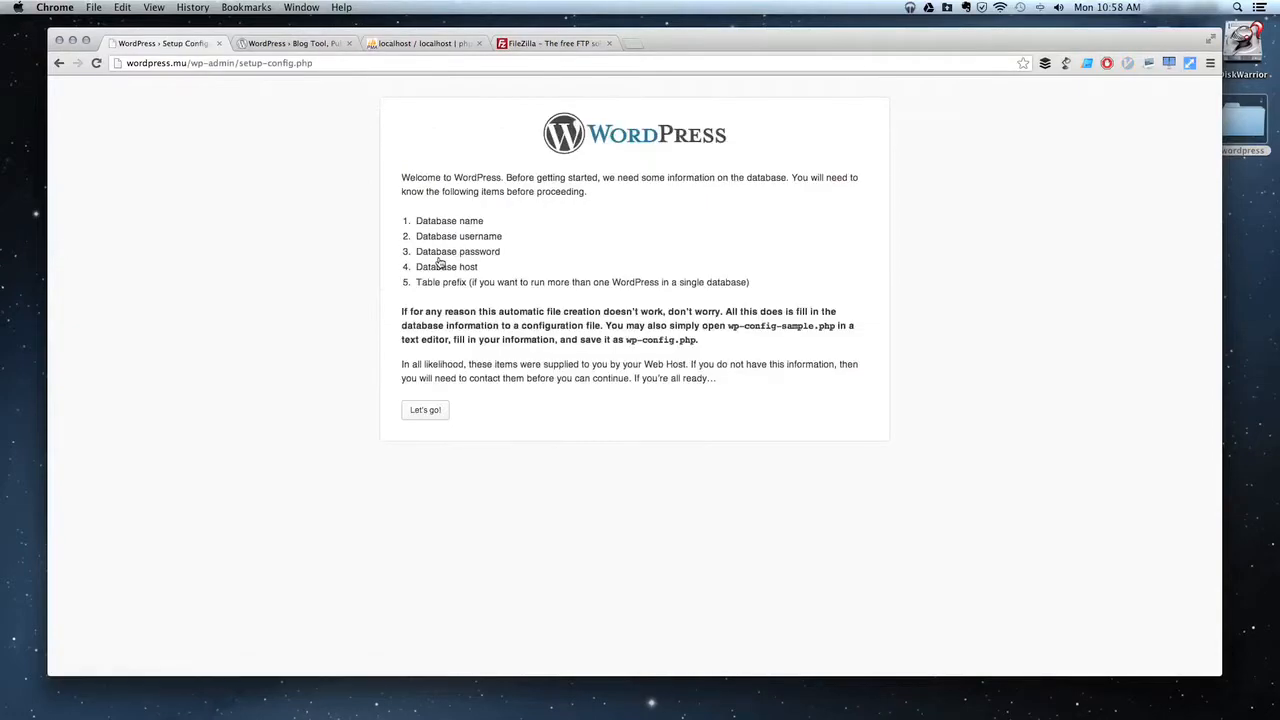
click(419, 412)
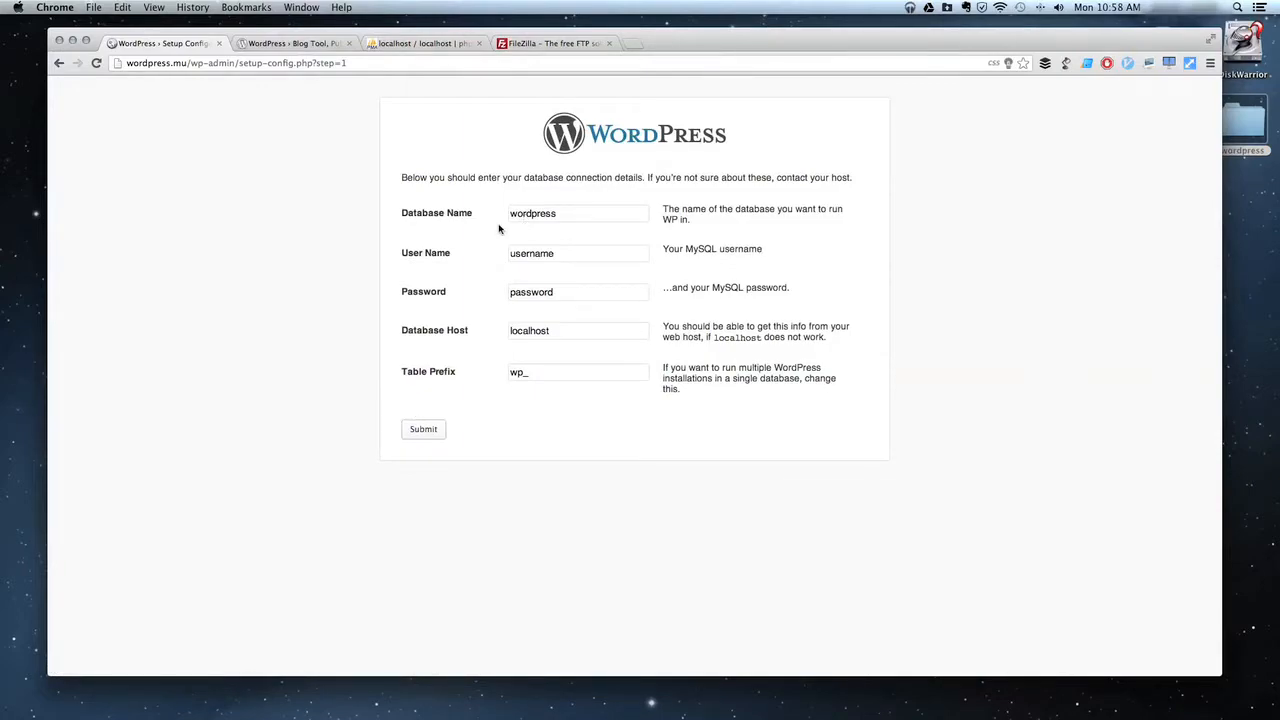
In phpMyAdmin, try creating a database named 'wordpress', which already exists.
click(431, 44)
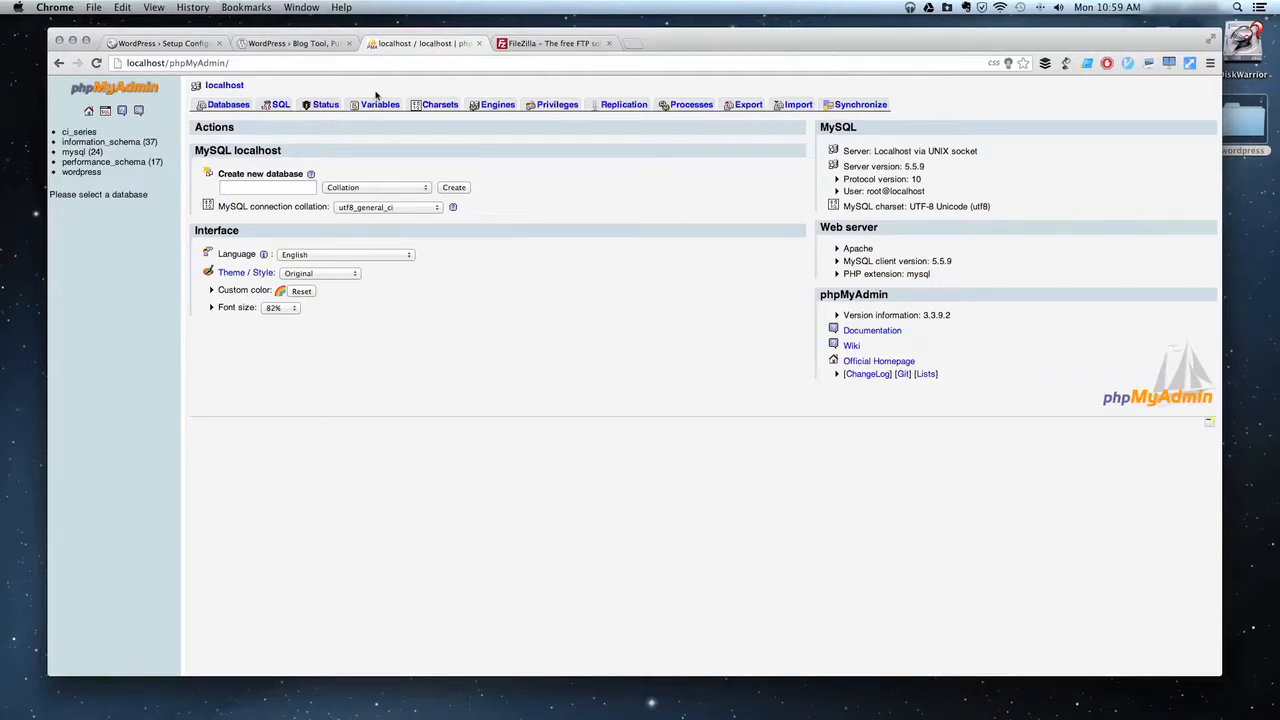
click(270, 190)
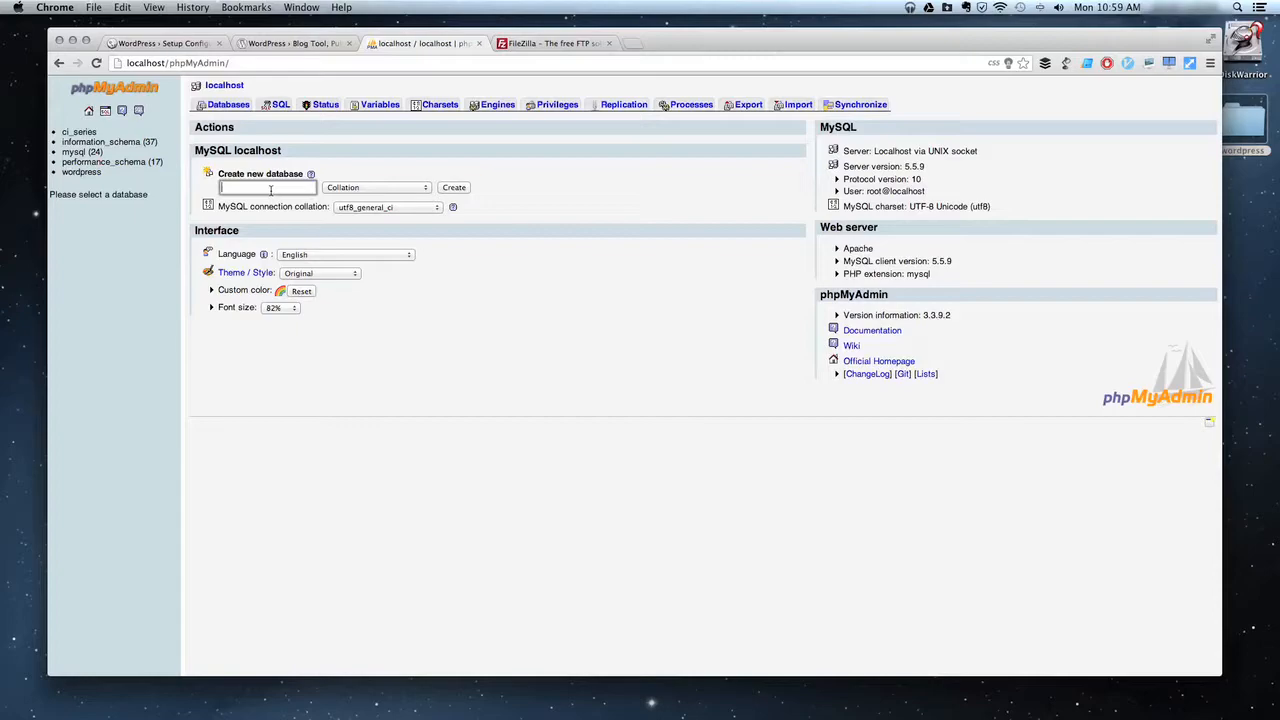
click(228, 108)
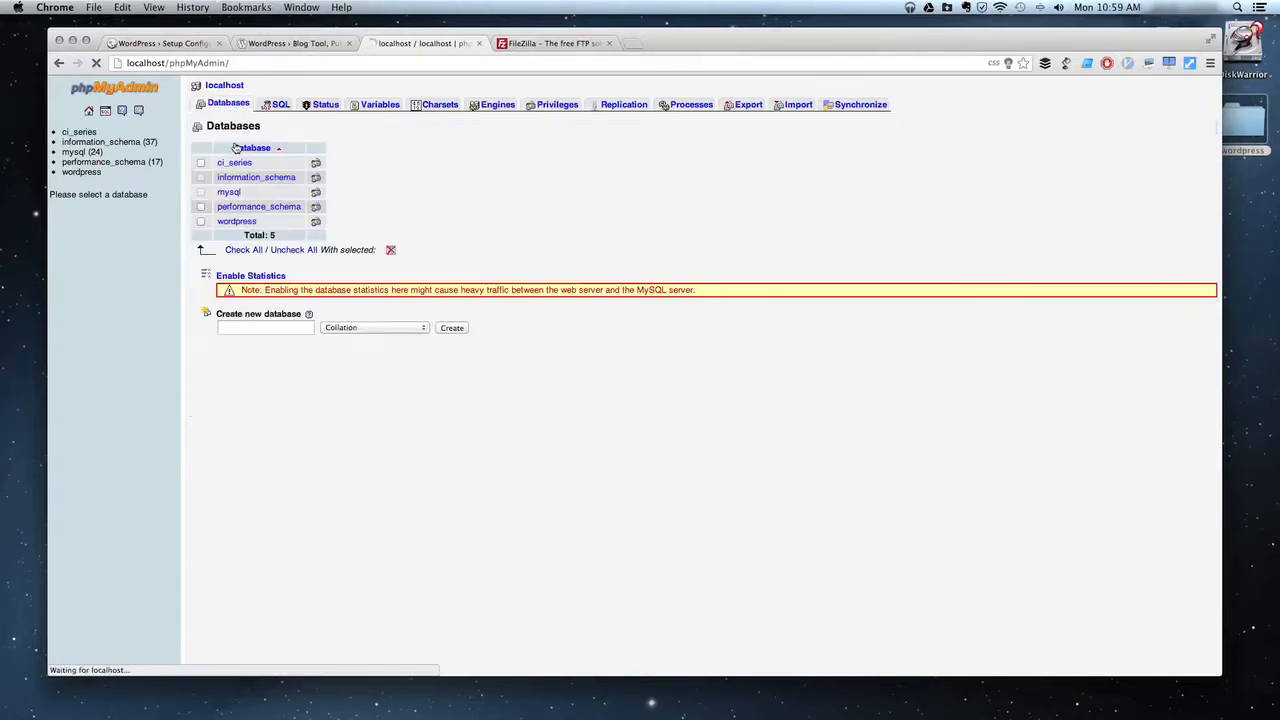
click(268, 323)
text(wordpress)
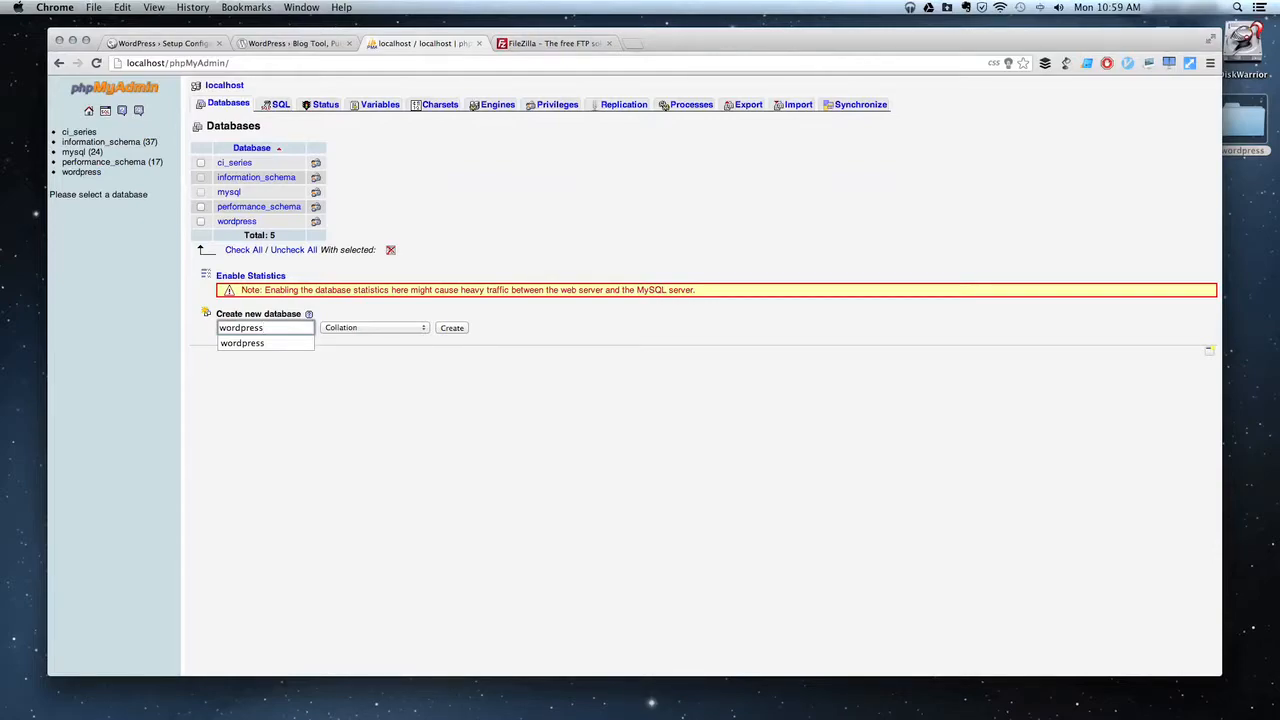
click(453, 328)
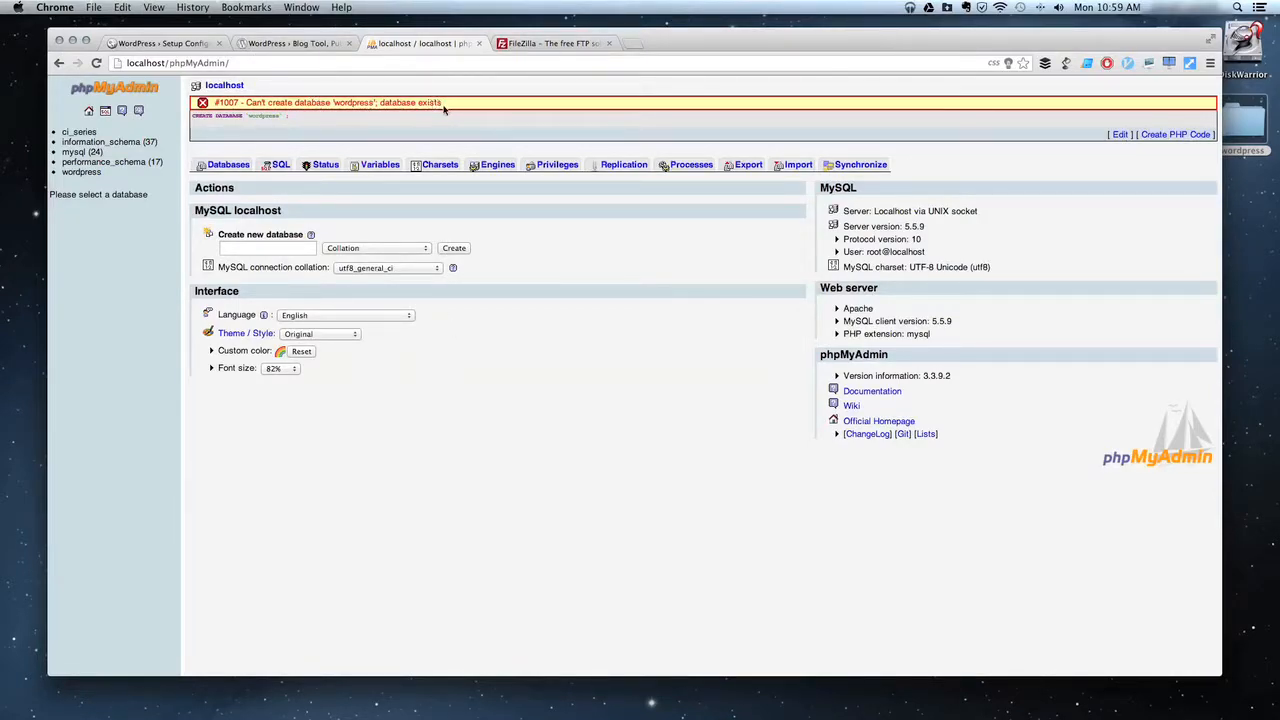
Create a new database named wordpress_database instead.
click(282, 247)
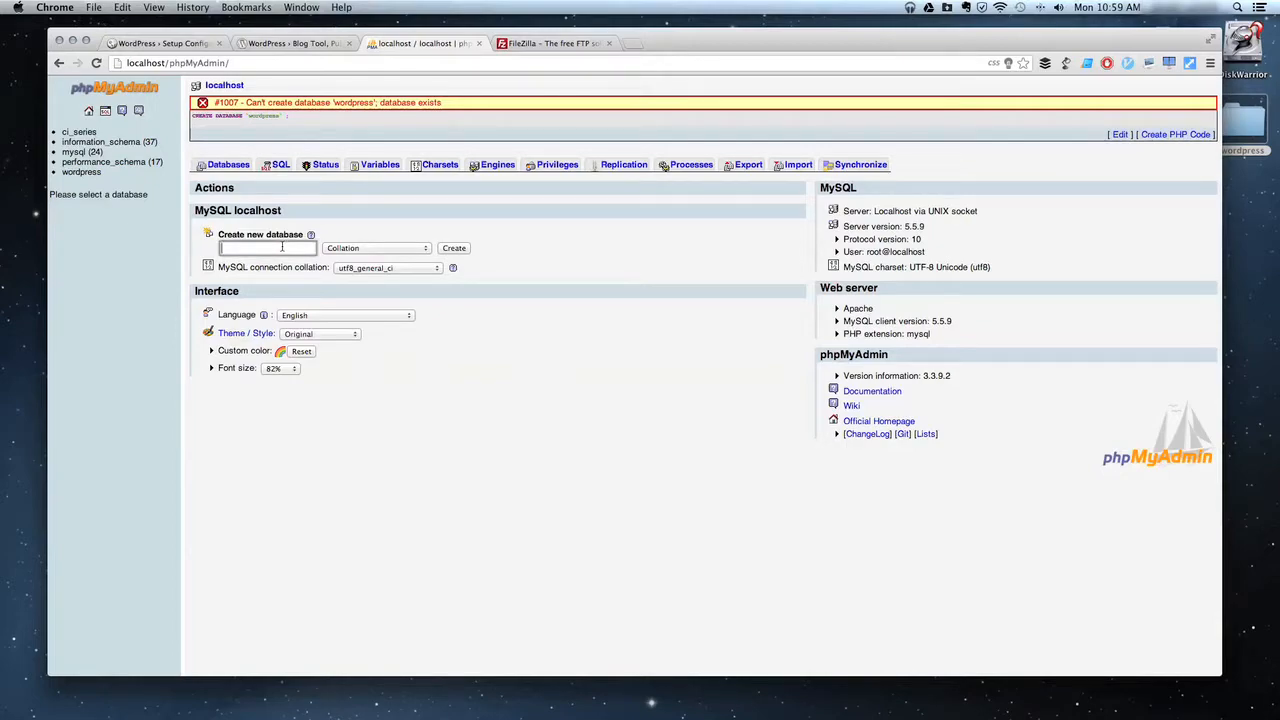
text(wordpress_database)
click(455, 250)
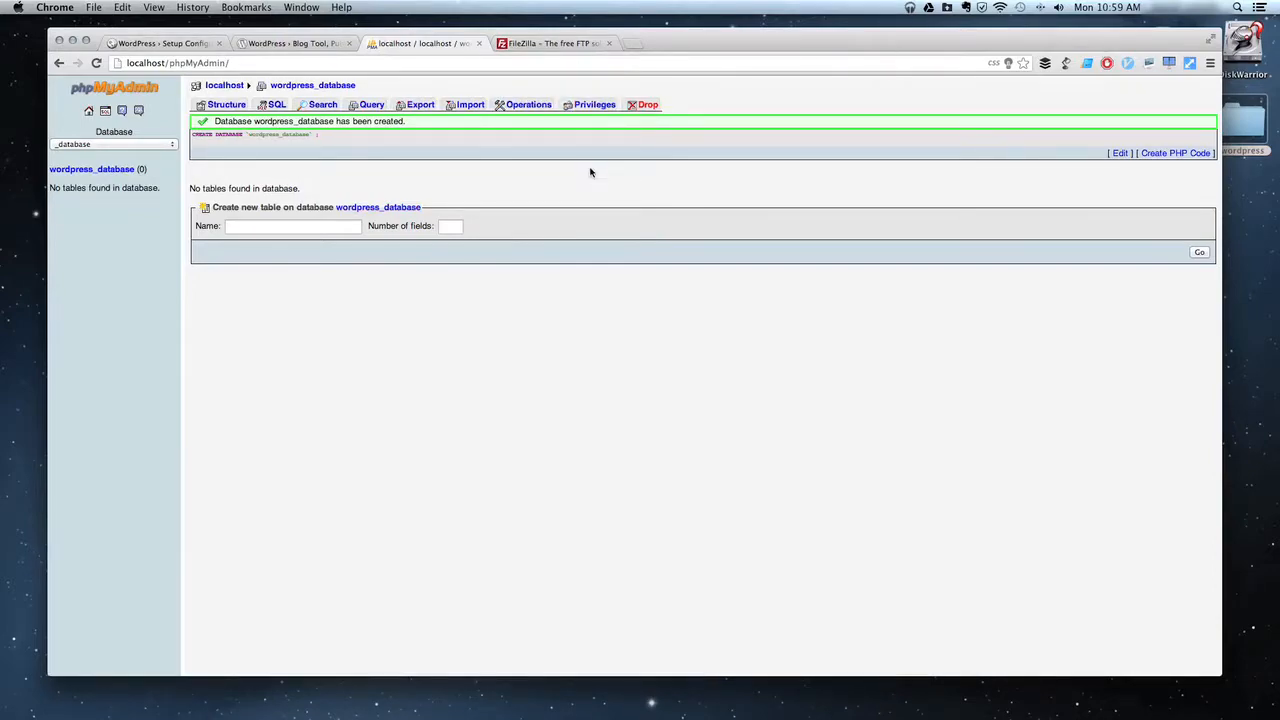
Start adding user wordpress_user on localhost for wordpress_database.
click(588, 104)
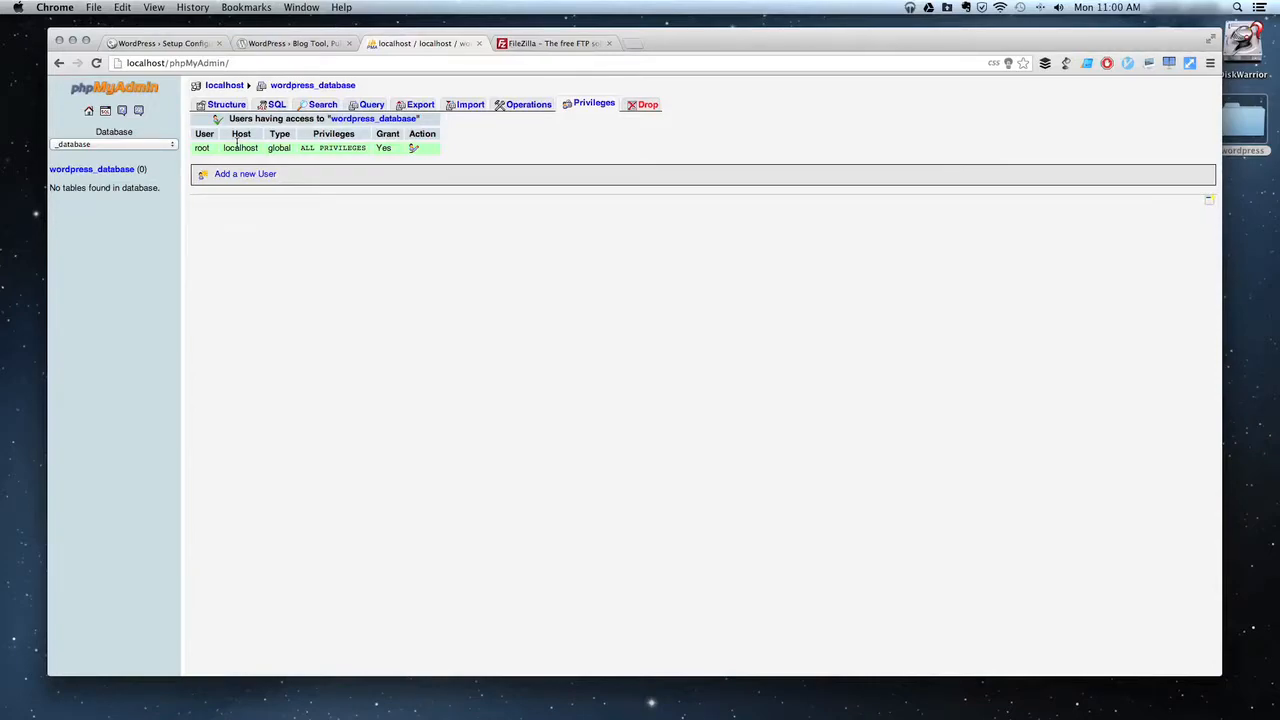
click(249, 177)
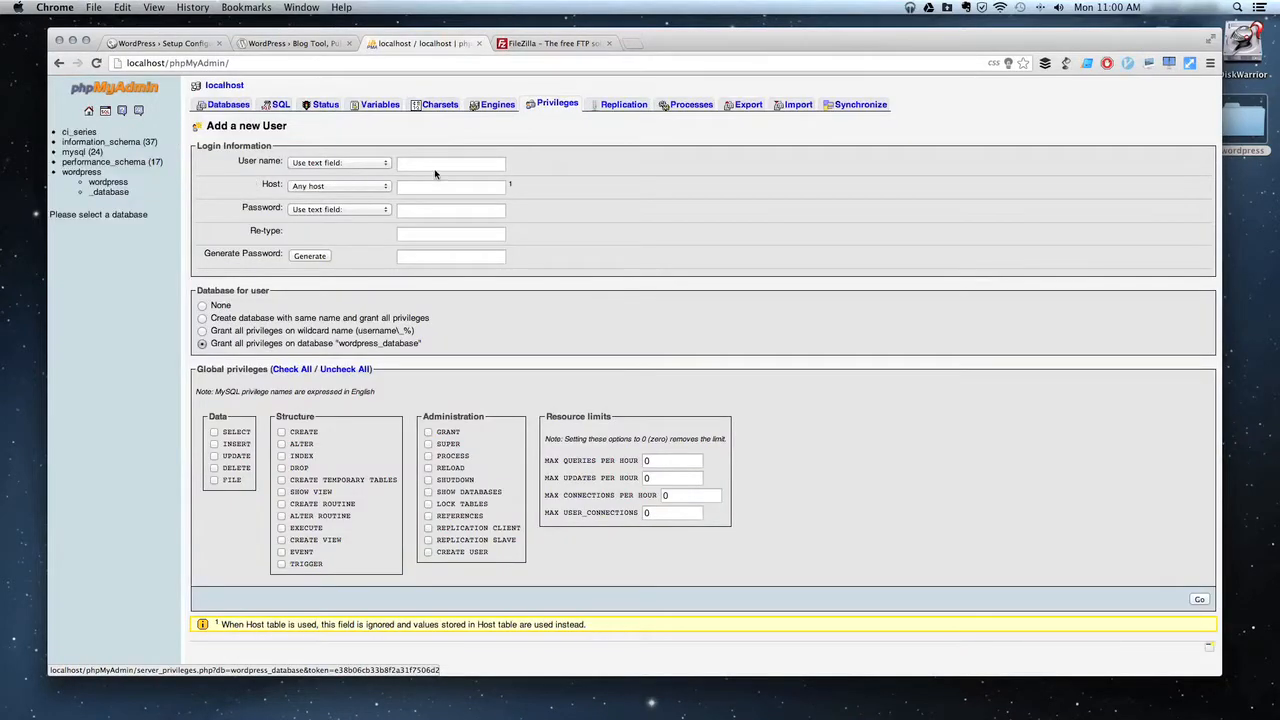
click(439, 163)
text(wordpress_user)
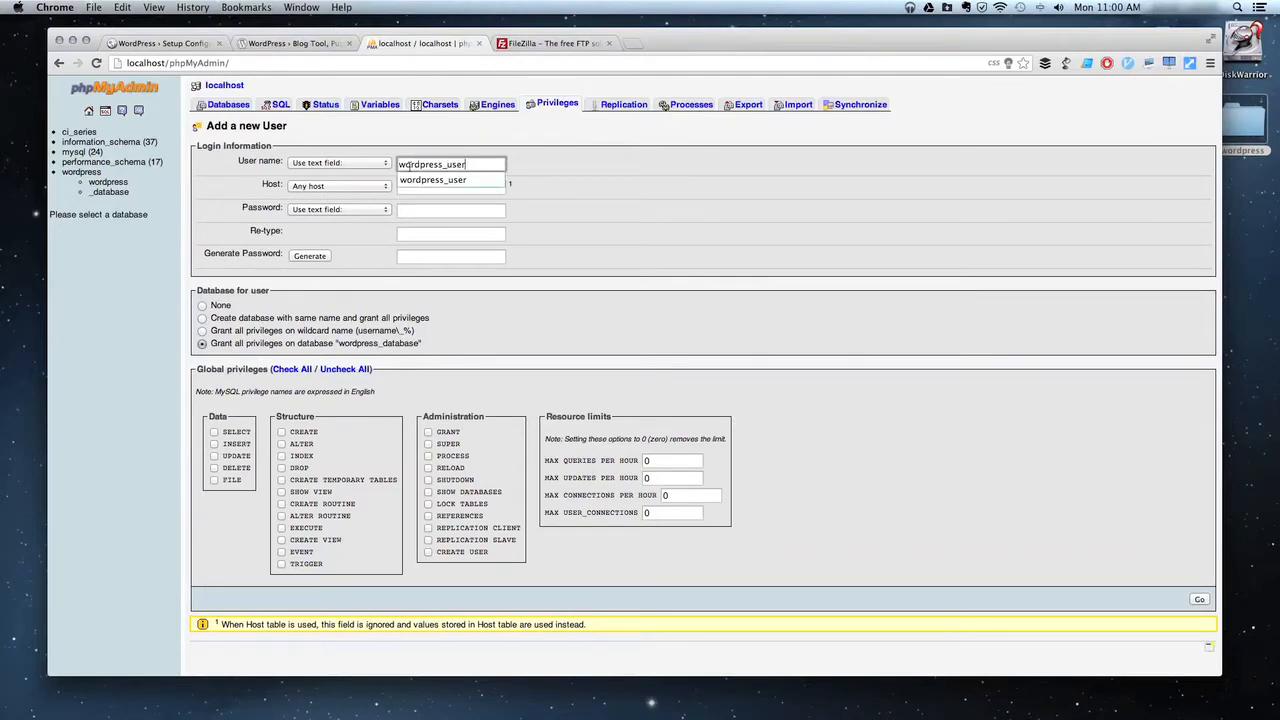
click(350, 186)
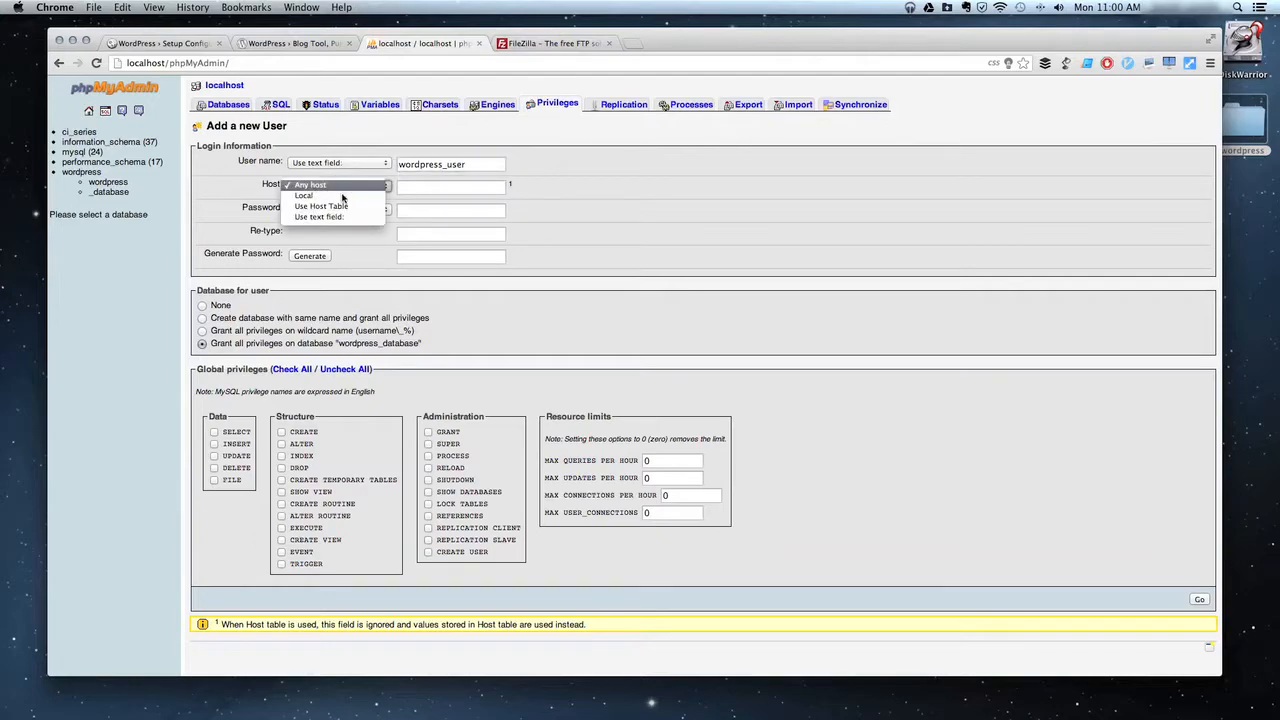
click(308, 195)
click(440, 188)
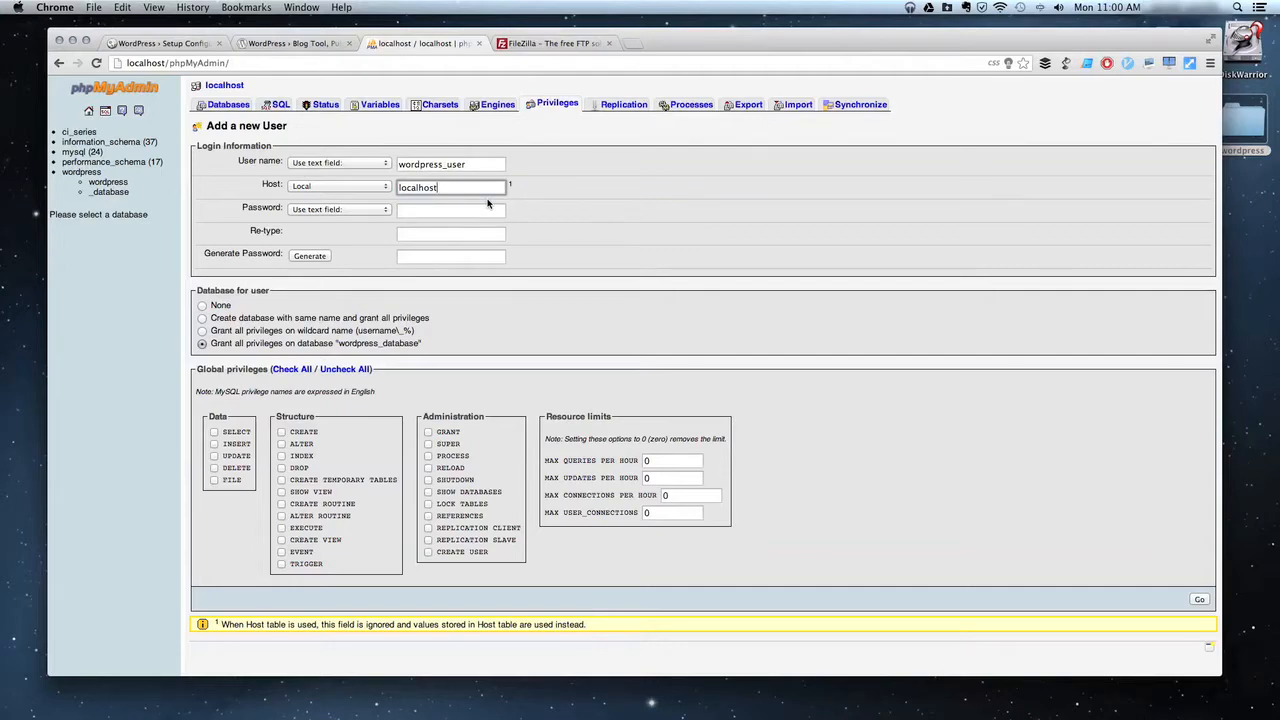
Set the user's password, grant all global privileges, and create the user.
click(454, 212)
text(******)
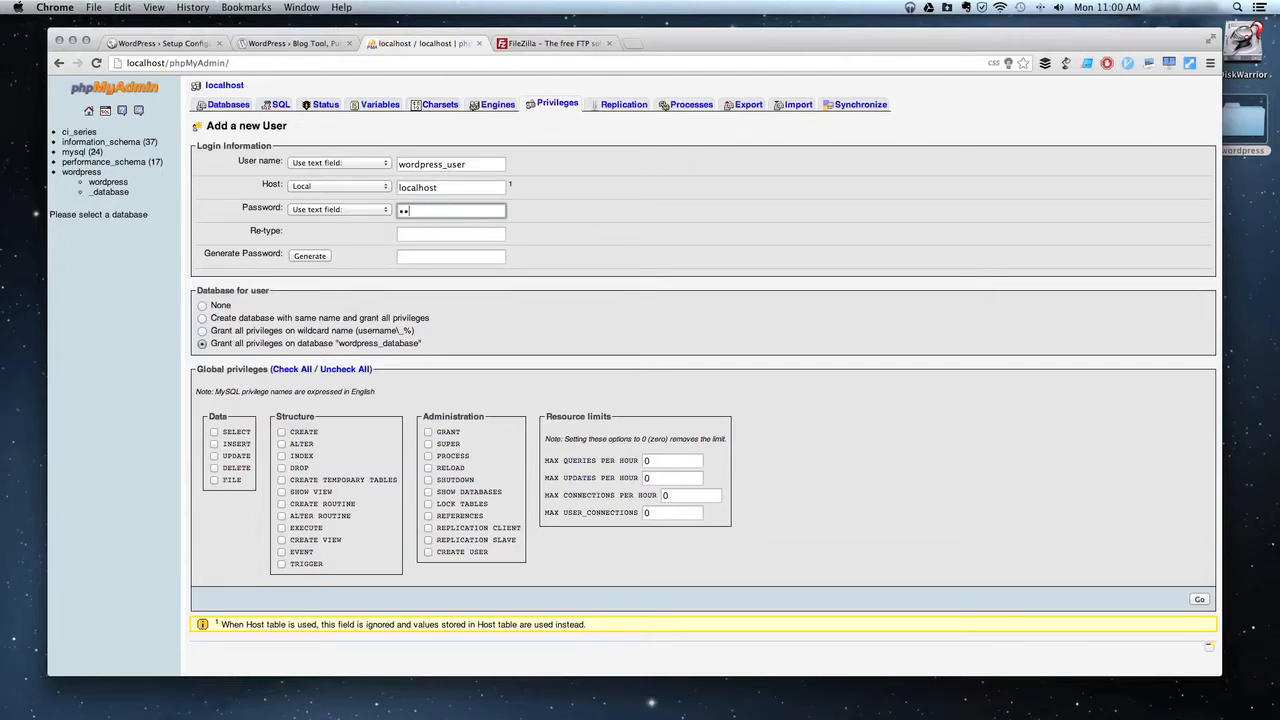
key(Tab)
text(******)
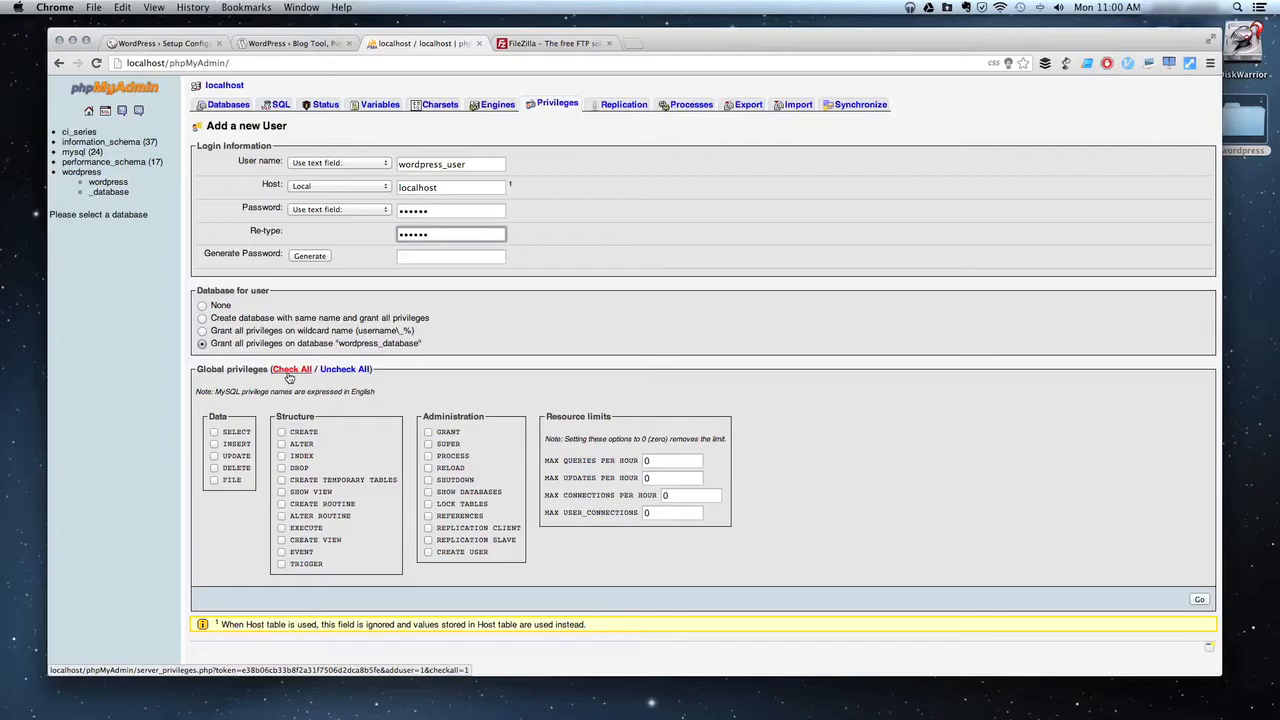
click(288, 371)
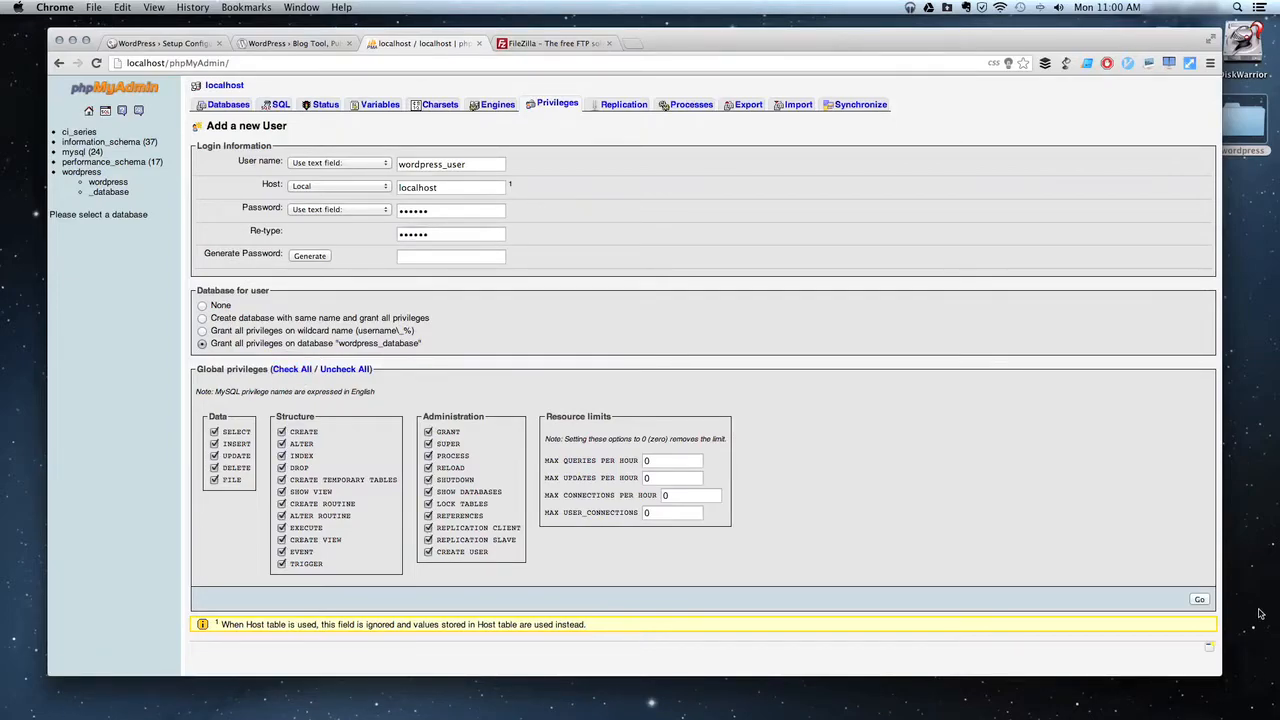
click(1199, 599)
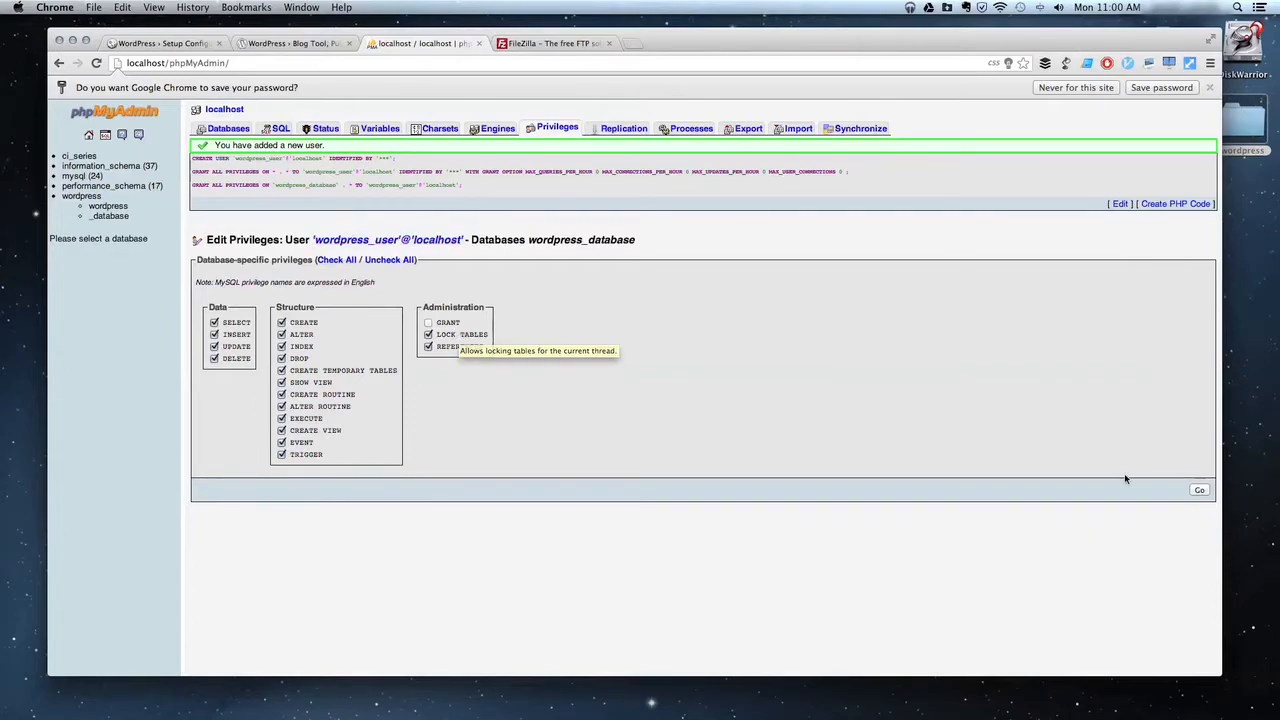
click(300, 40)
Enter database name wordpress_database, user wordpress_user, its password and host localhost.
click(152, 43)
click(574, 214)
text(wordpress_database)
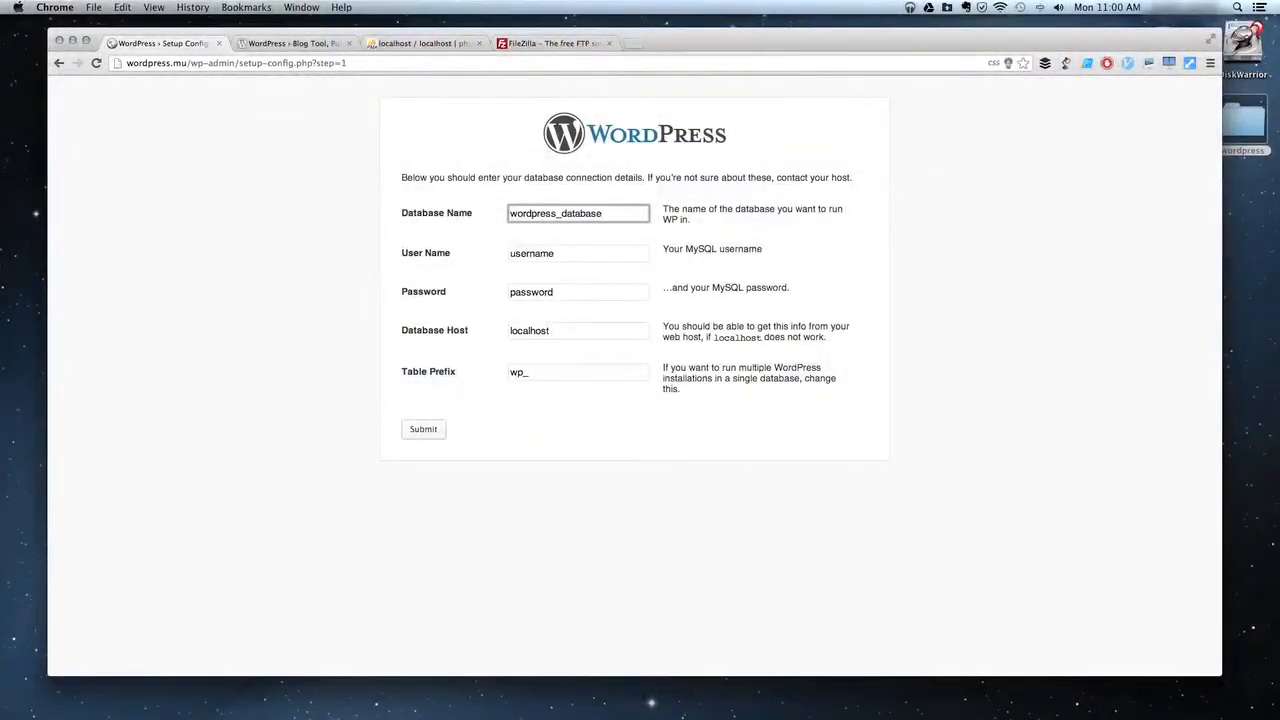
key(Tab)
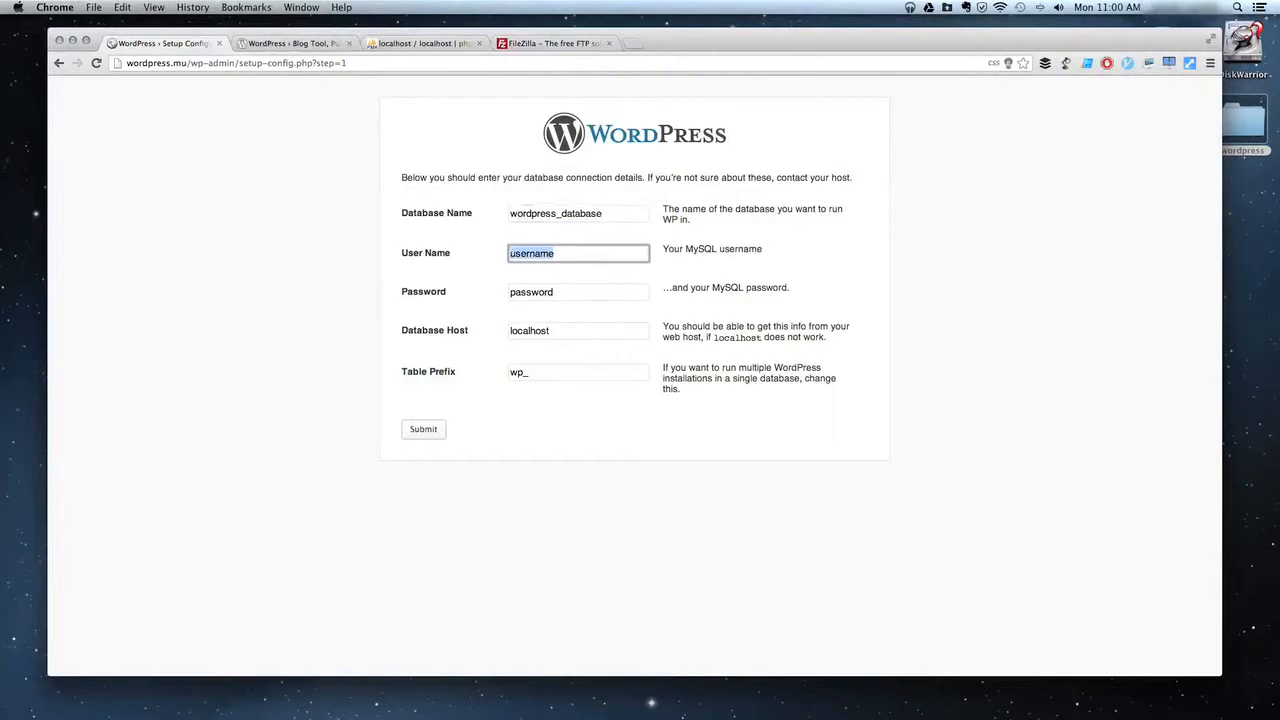
text(wordpress_)
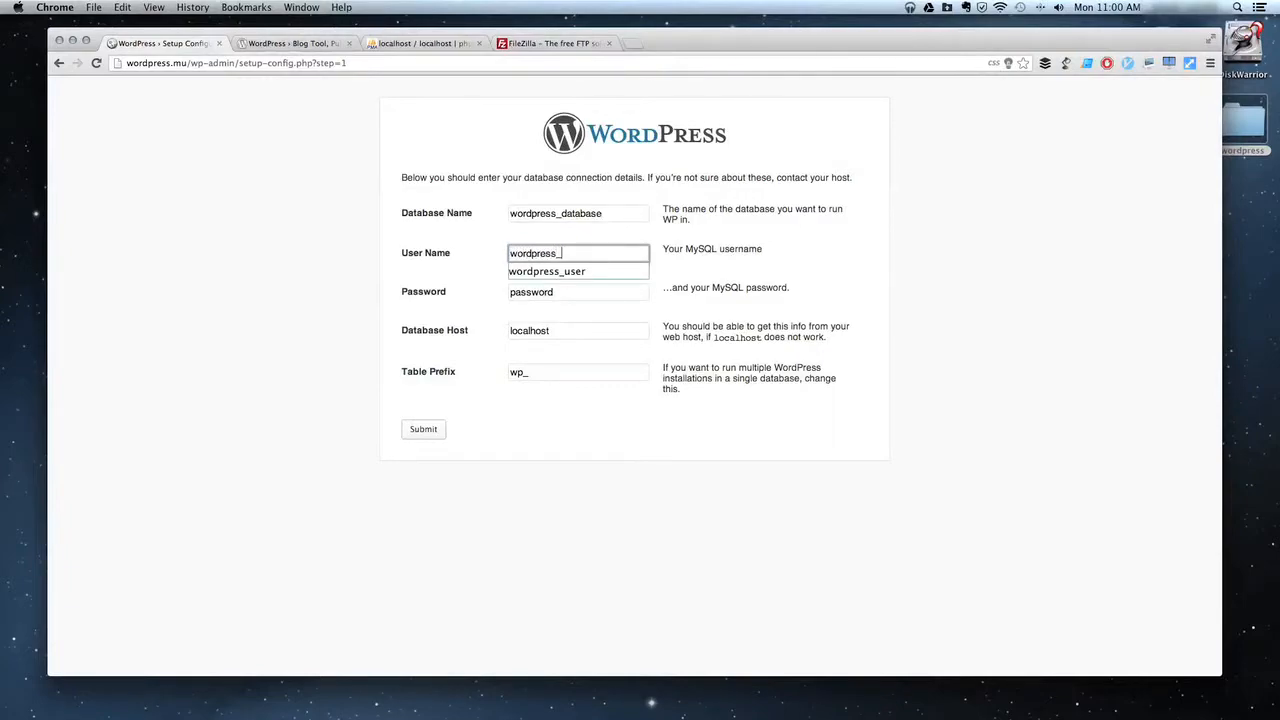
text(user)
key(Tab)
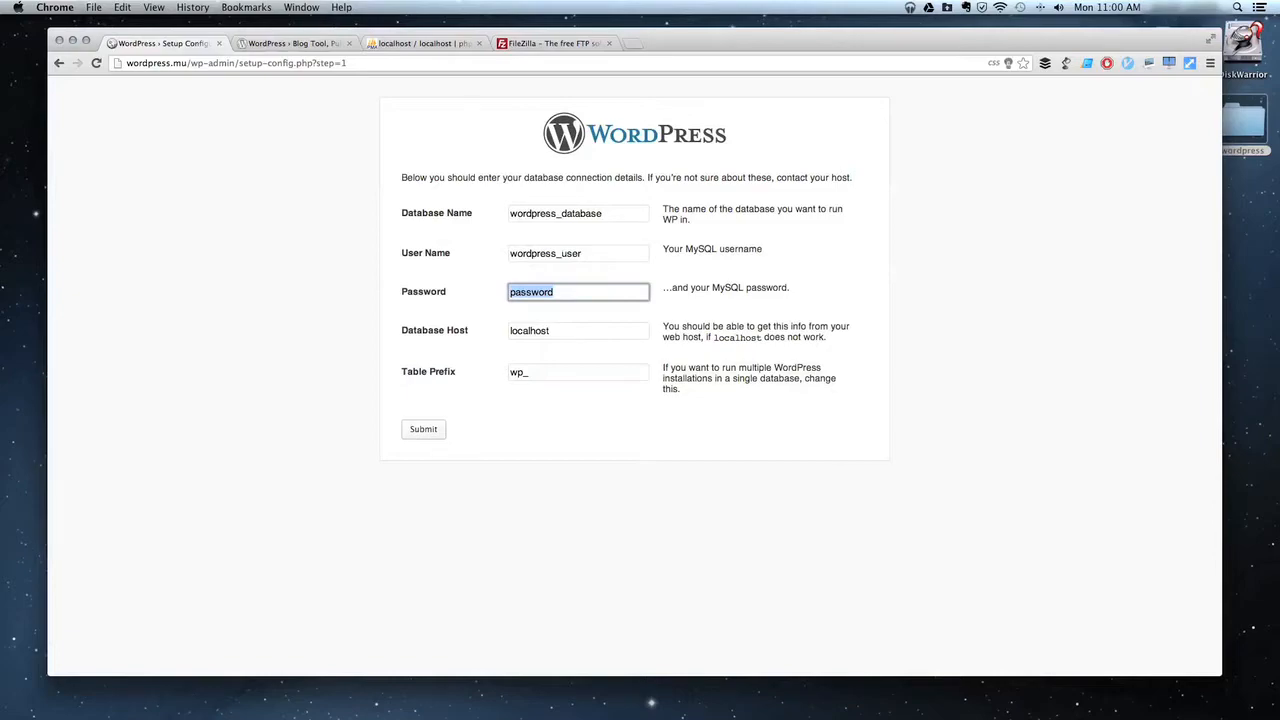
text(*******)
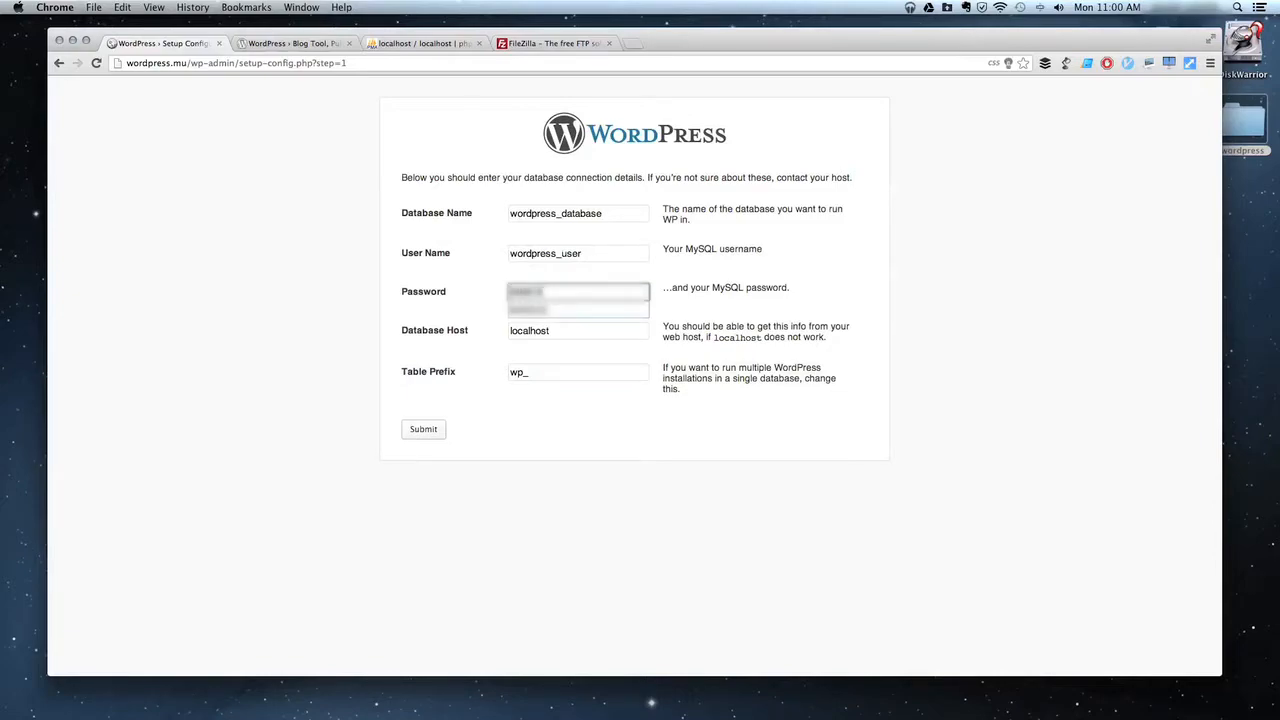
key(Tab)
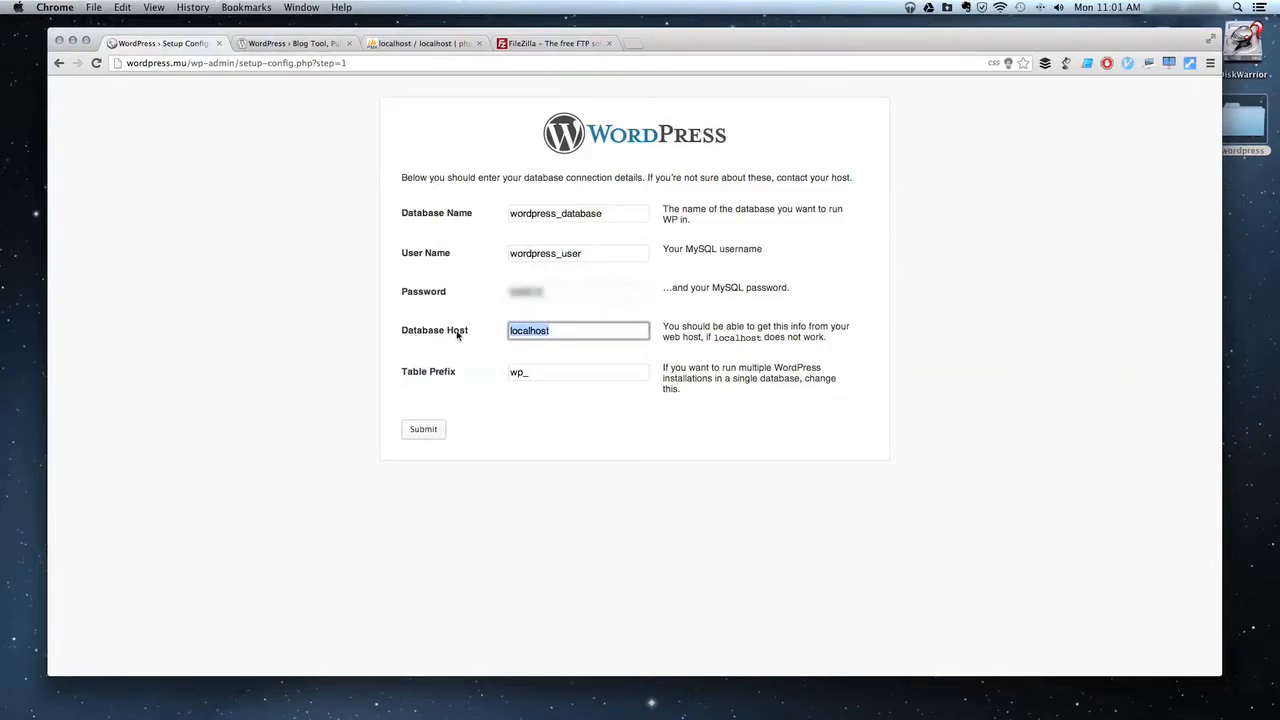
click(563, 331)
click(672, 352)
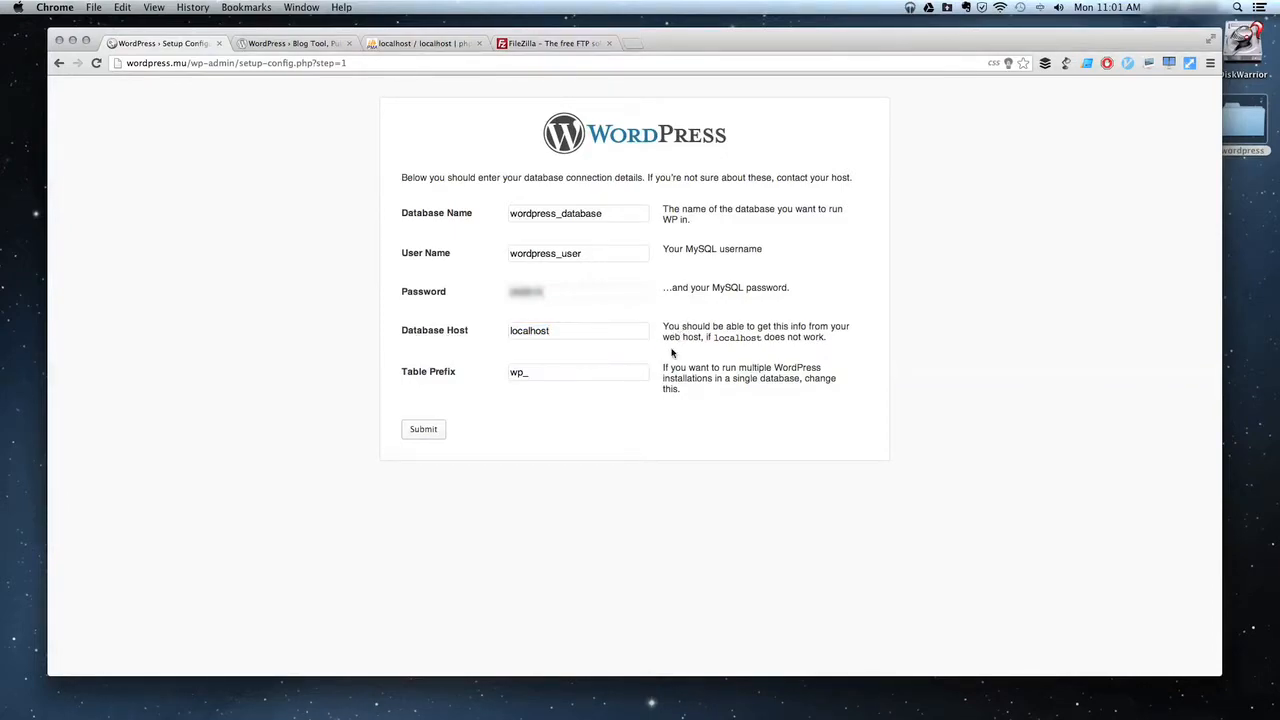
Keep the wp_ table prefix, submit the details, and run the install.
click(529, 373)
click(524, 374)
drag(524, 374, 472, 373)
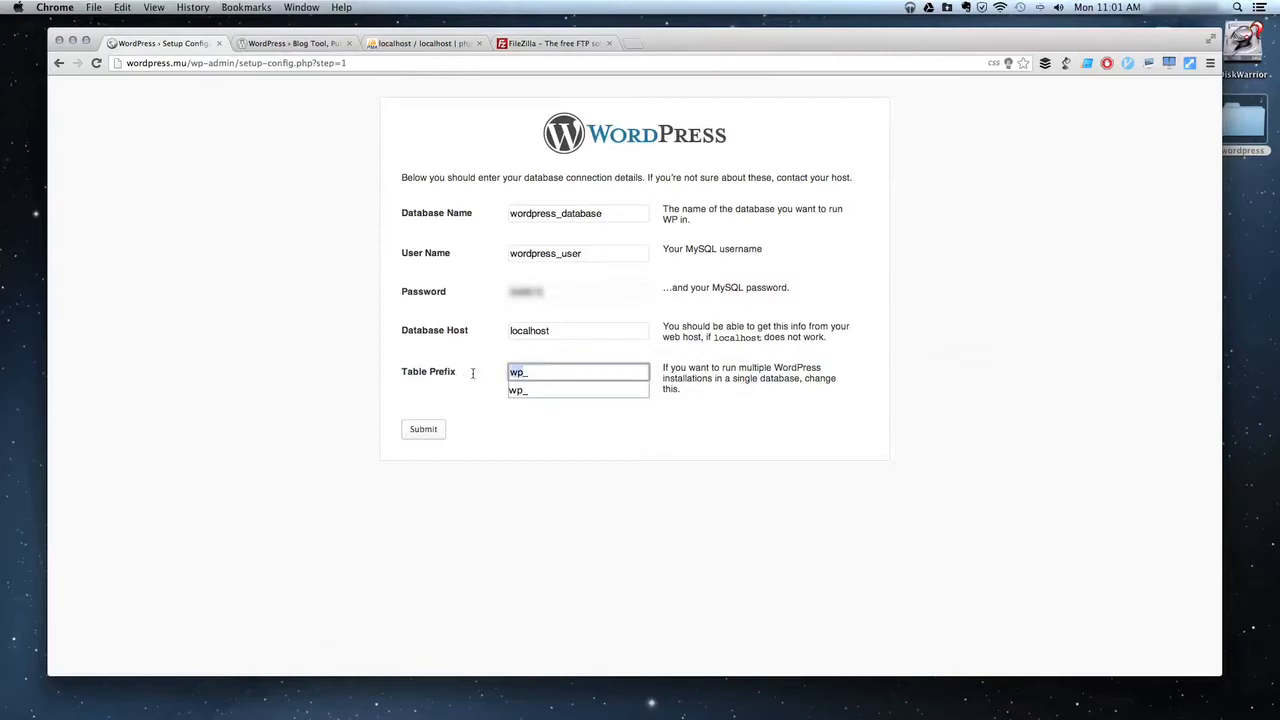
click(559, 372)
click(494, 449)
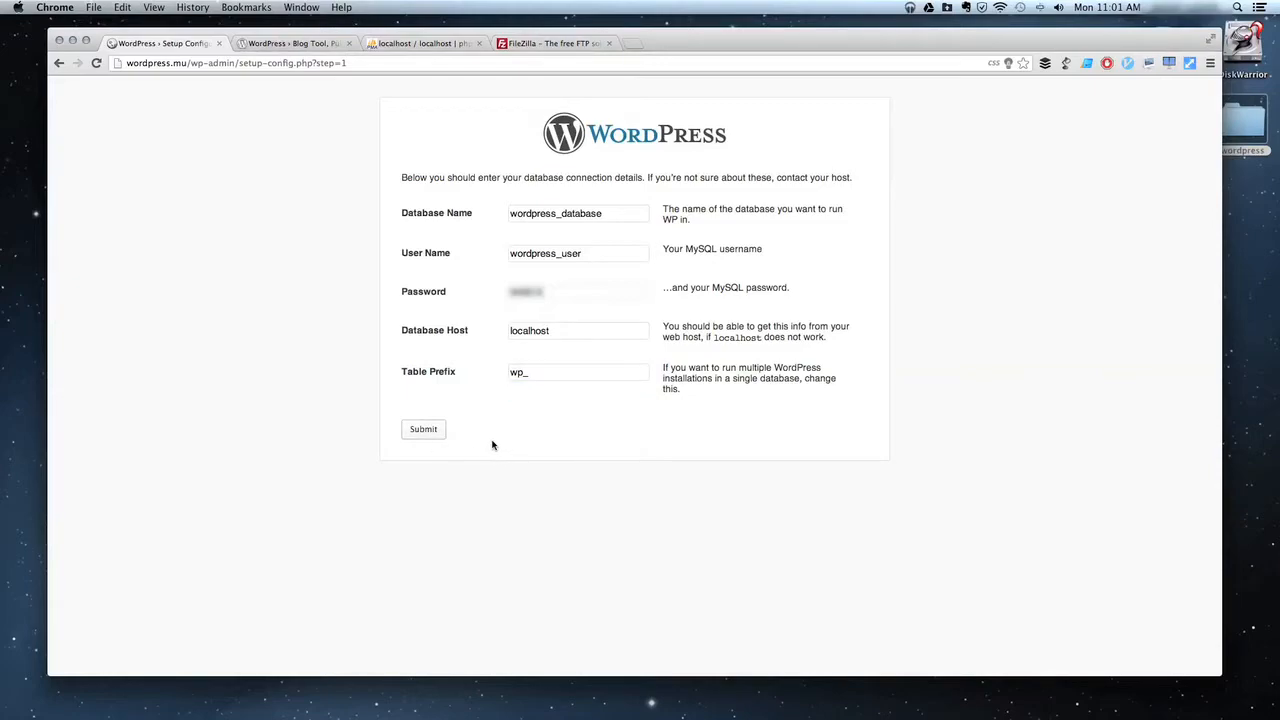
click(422, 432)
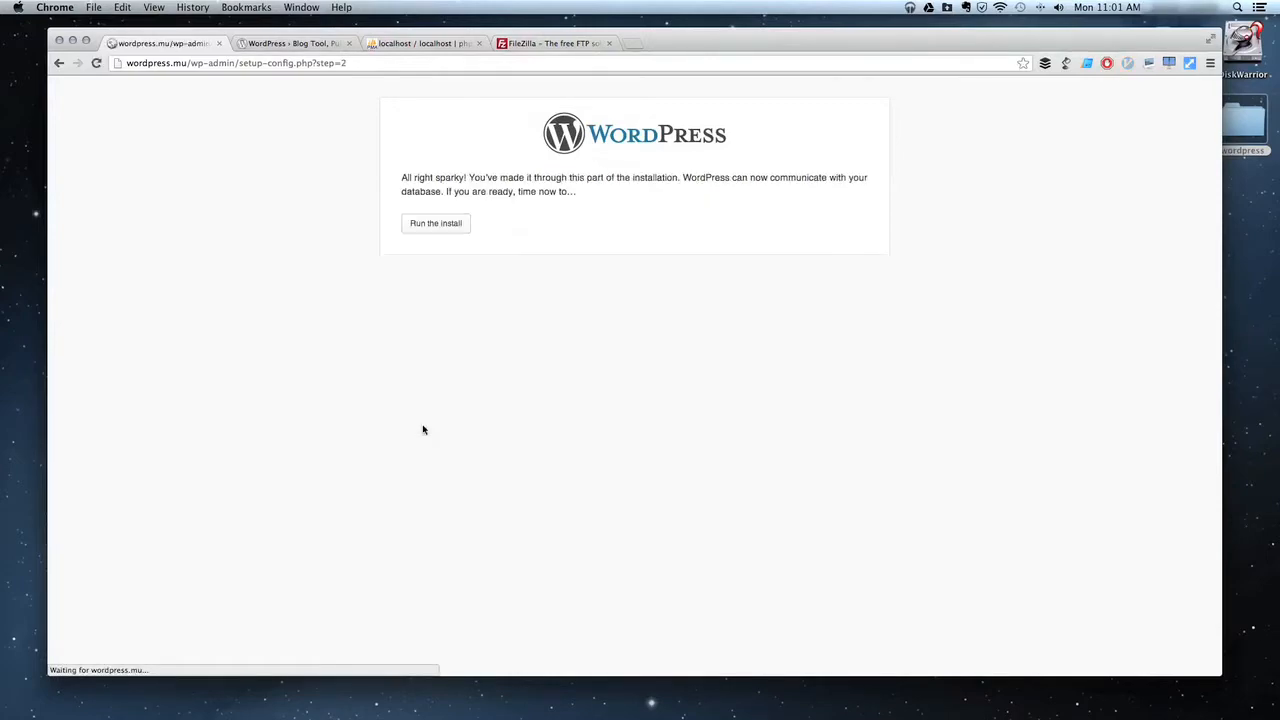
click(436, 224)
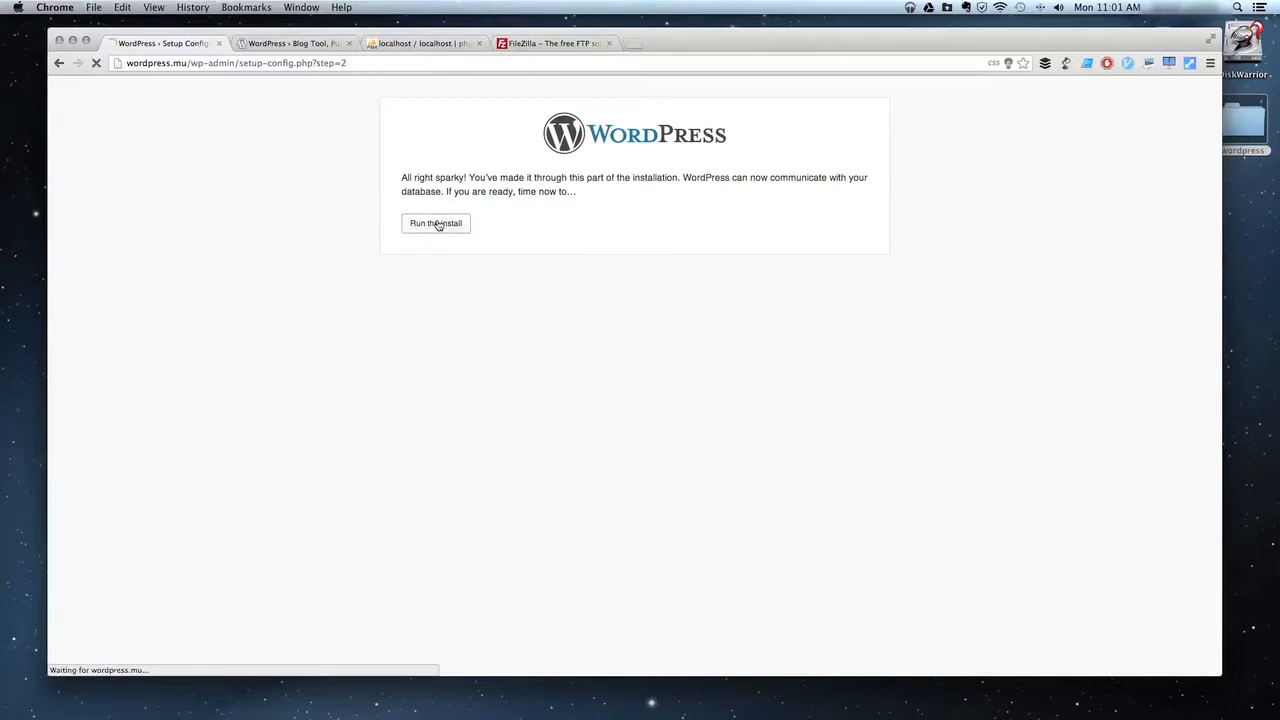
Enter 'My Site' as the site title and keep 'admin' as the username.
scroll(910, 310, down, 1)
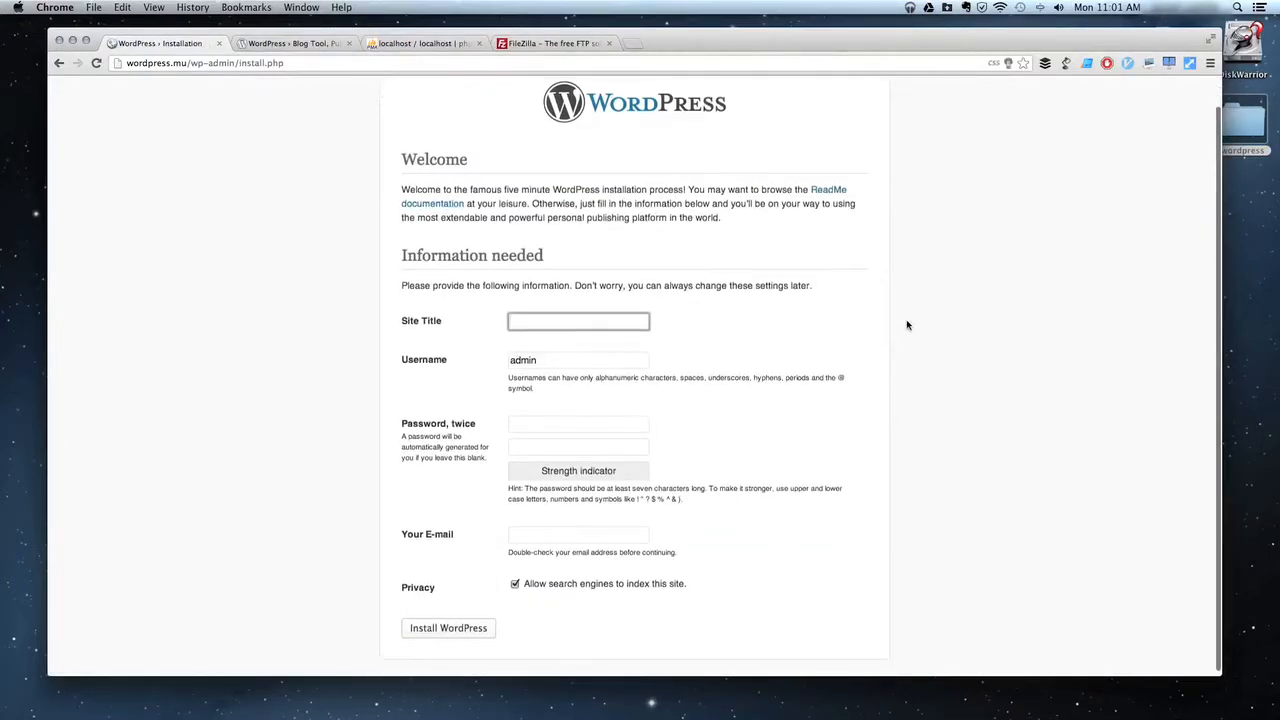
click(560, 306)
click(553, 320)
text(My Si)
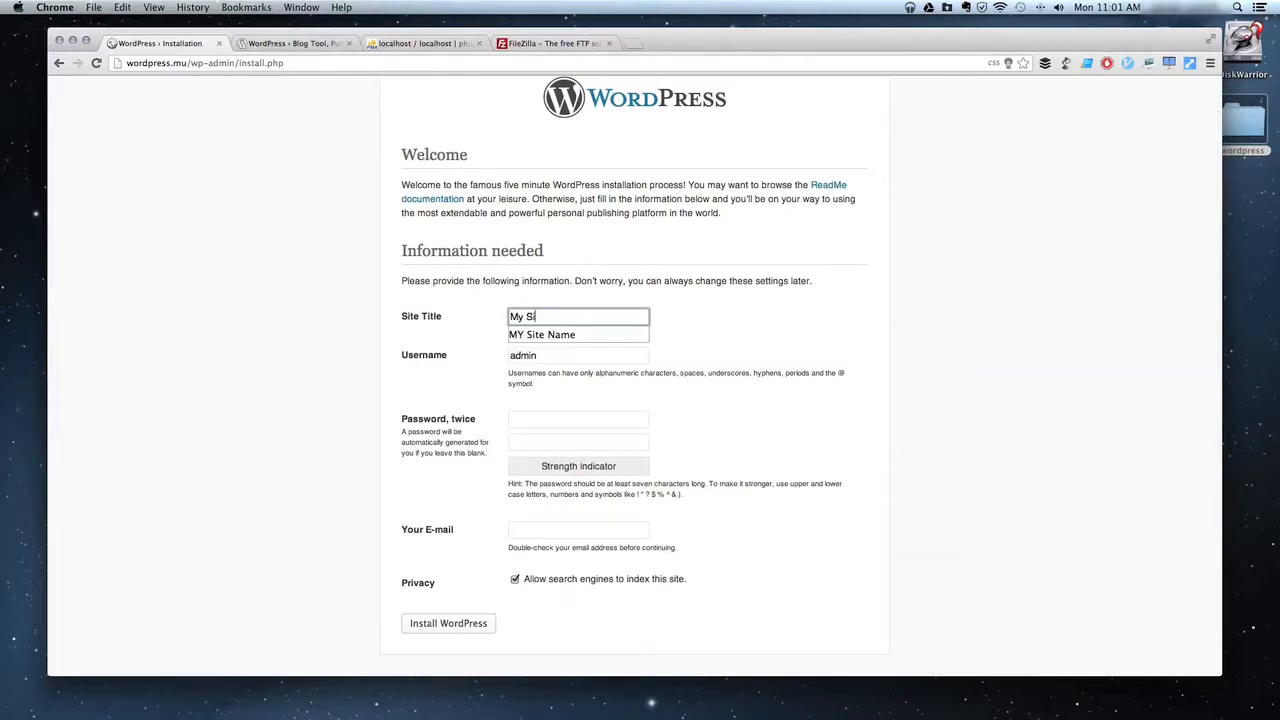
text(te)
key(Tab)
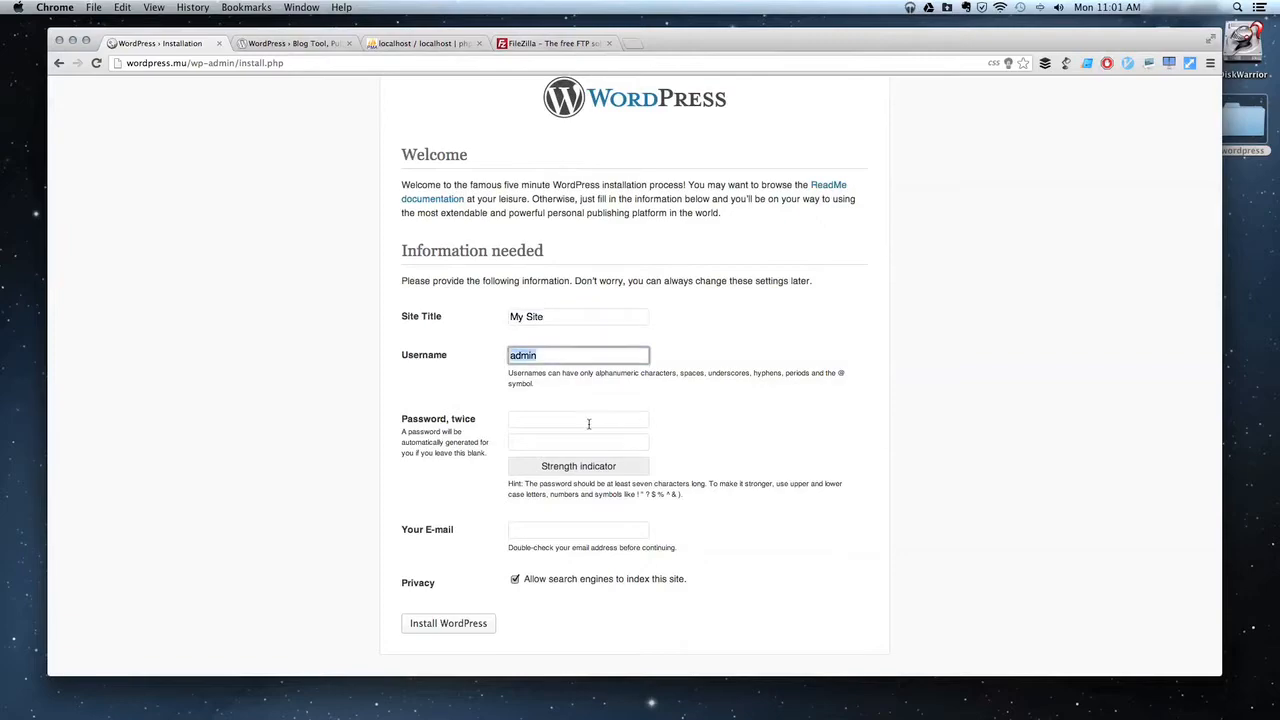
key(Tab)
click(426, 360)
click(513, 358)
drag(513, 358, 651, 354)
click(574, 357)
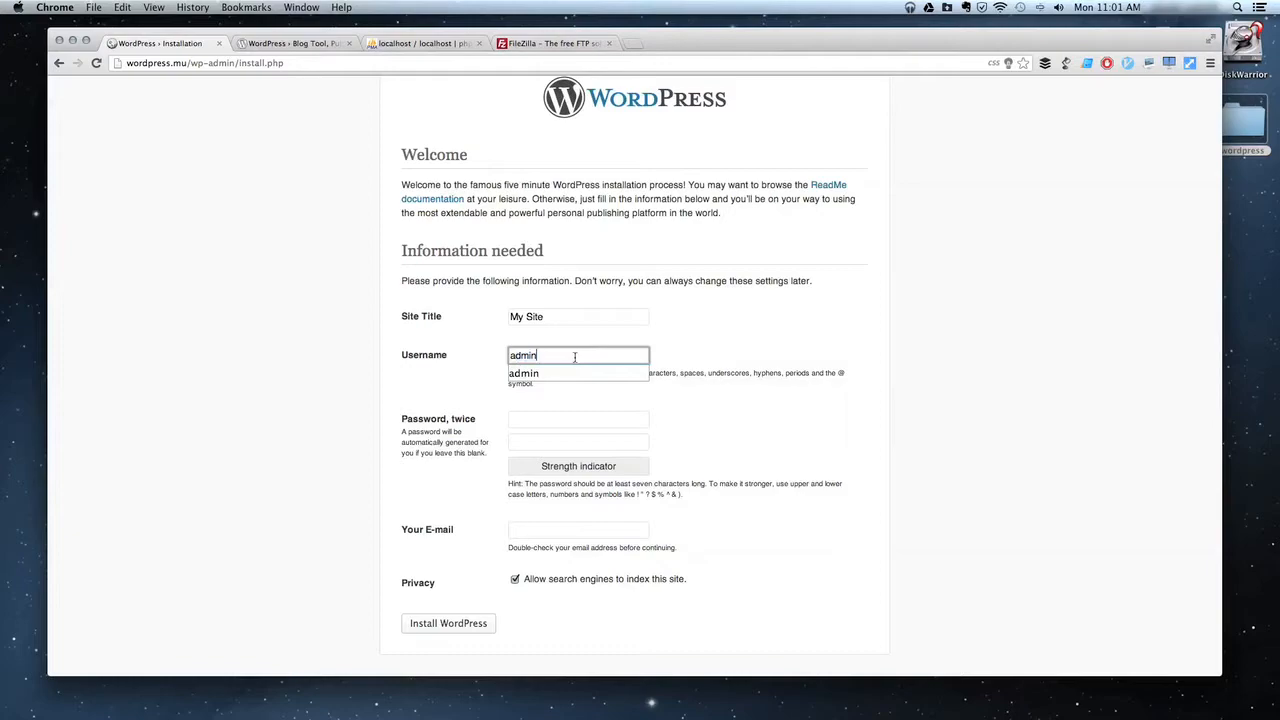
Enter the admin password twice and the admin e-mail, then install WordPress.
click(565, 418)
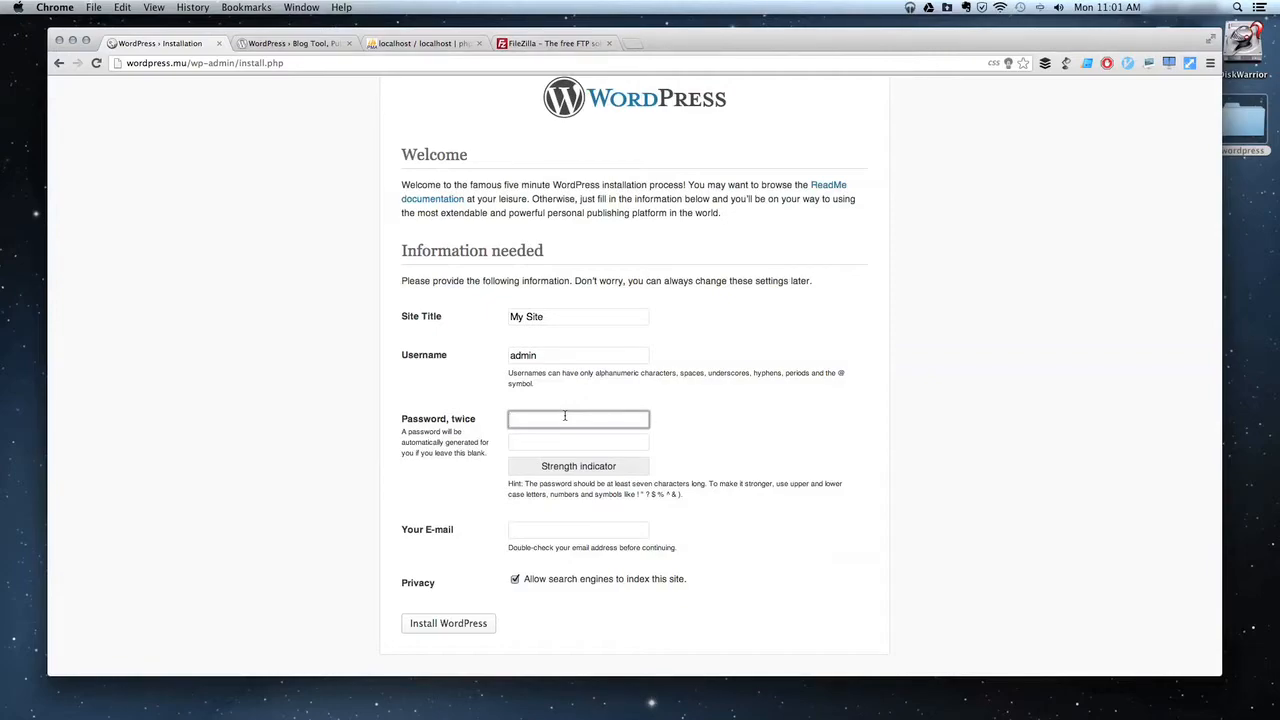
text(••••••)
key(Tab)
text(••••••)
key(Tab)
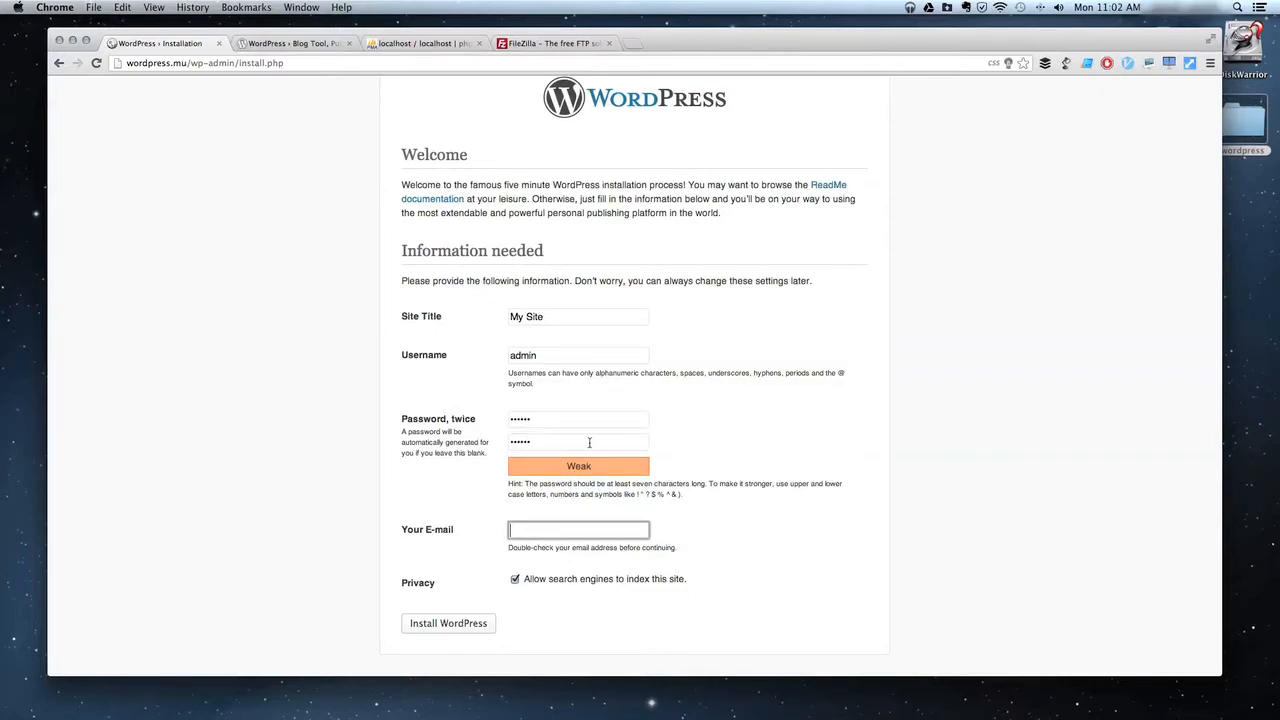
text(•••••)
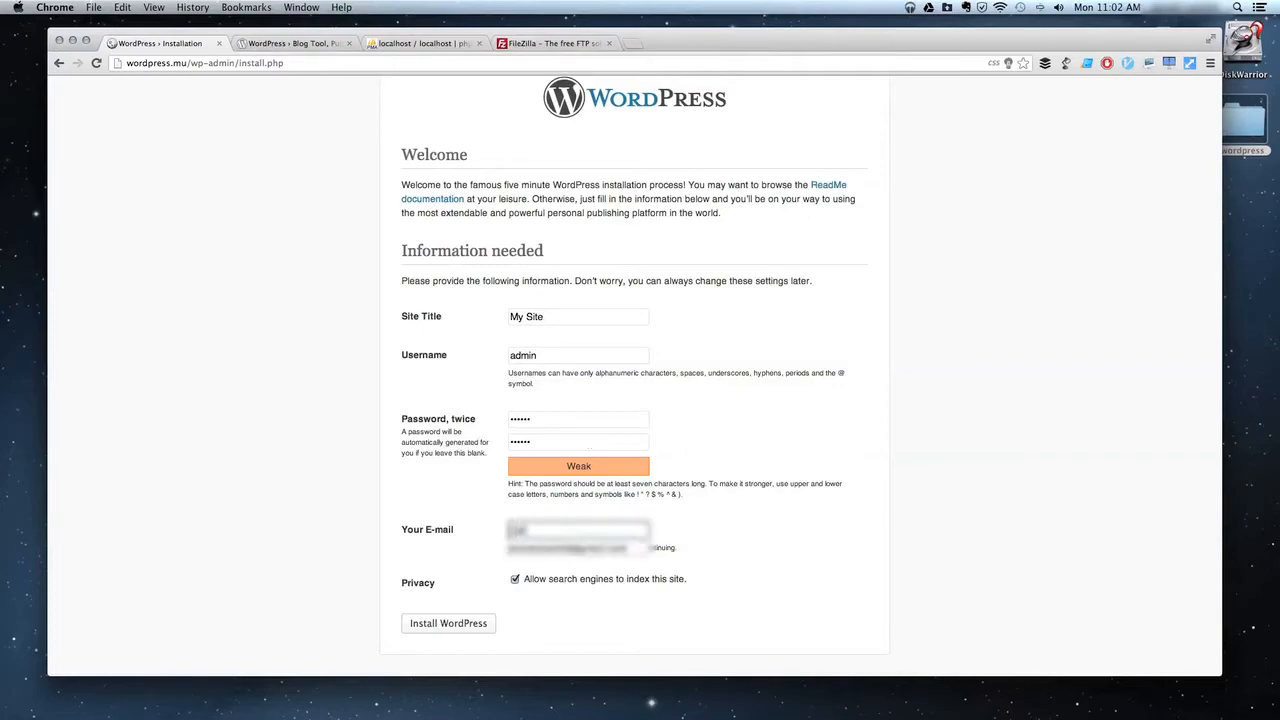
key(BackSpace)
key(Down)
key(Return)
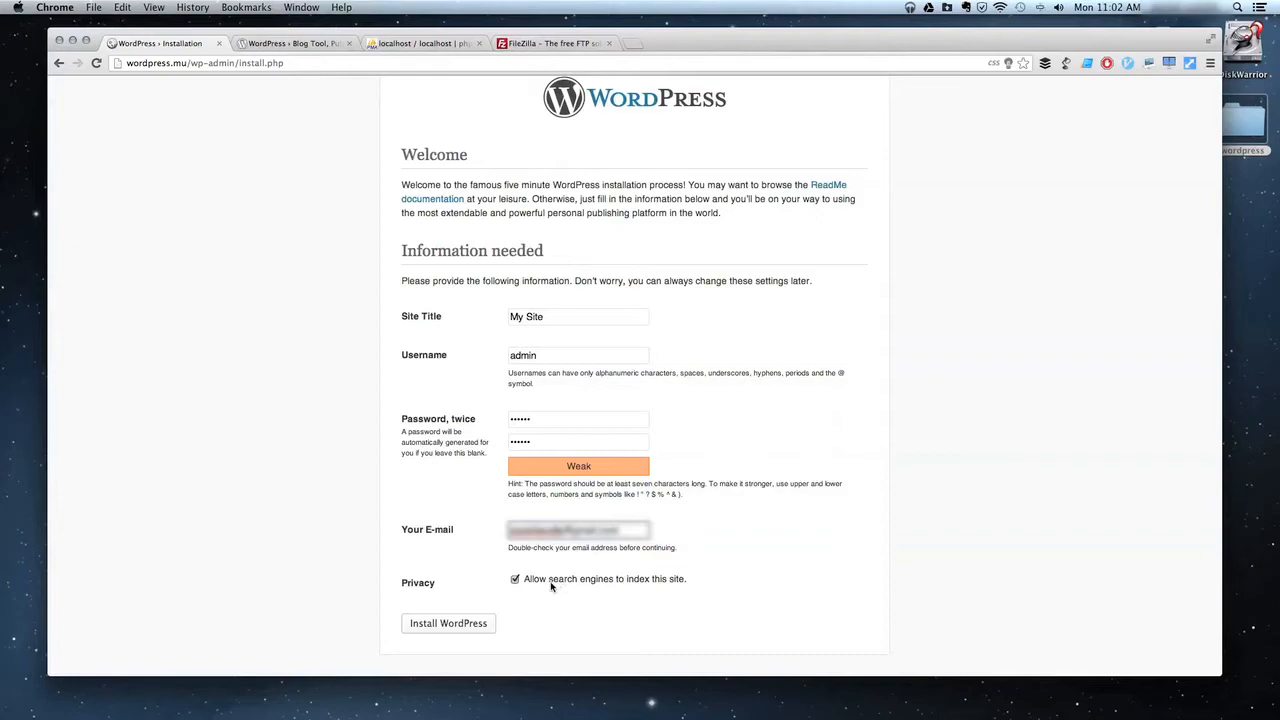
click(445, 627)
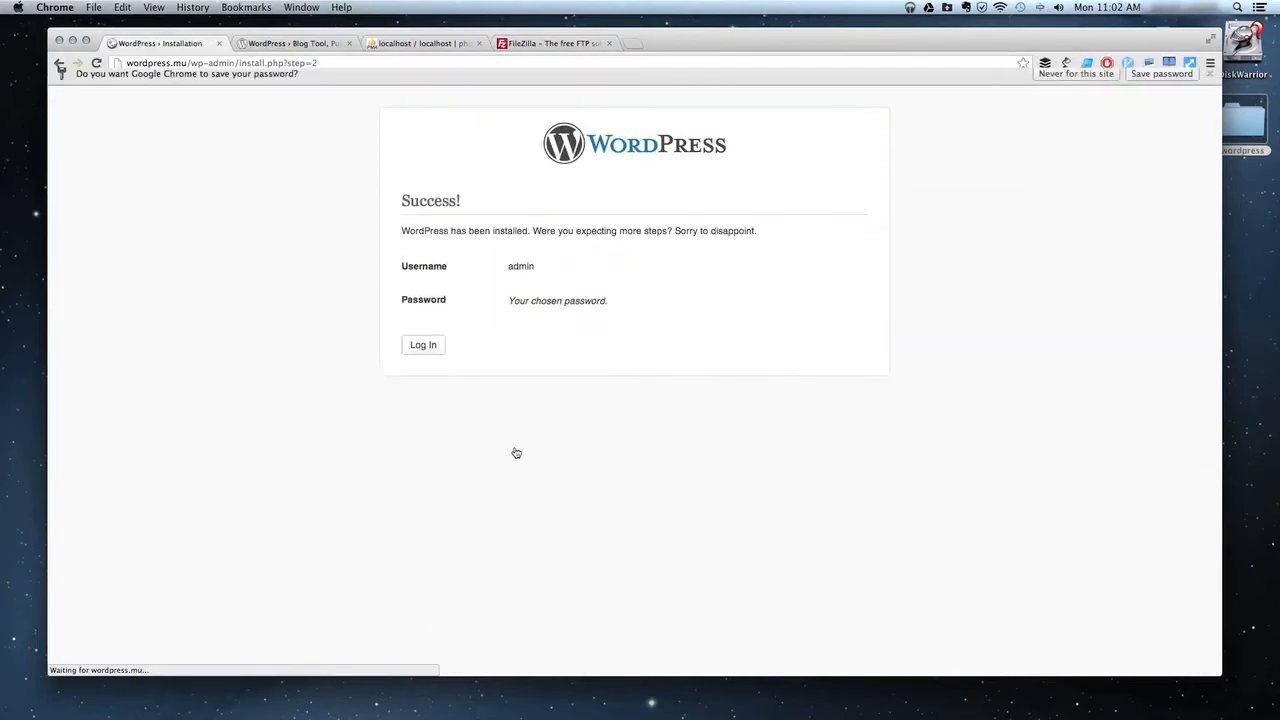
Dismiss the save-password offer and load wordpress.mu/wp-admin.
click(1209, 88)
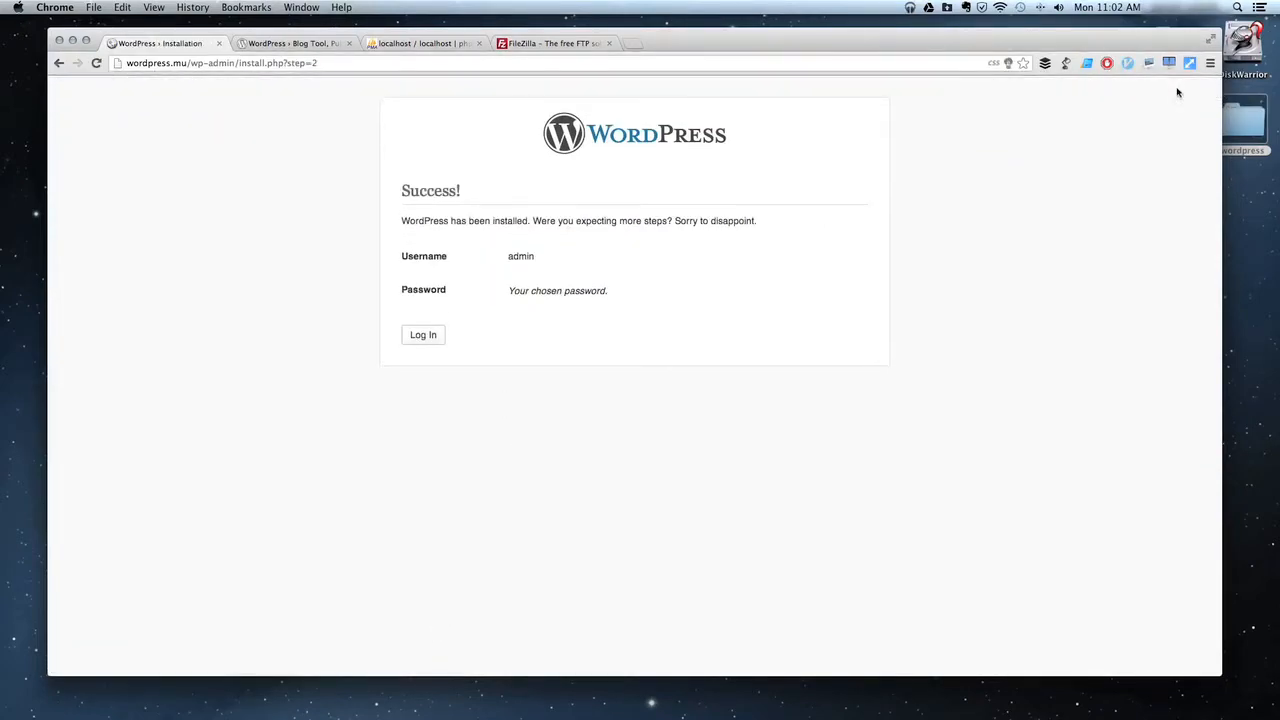
click(228, 64)
click(187, 63)
drag(190, 63, 492, 58)
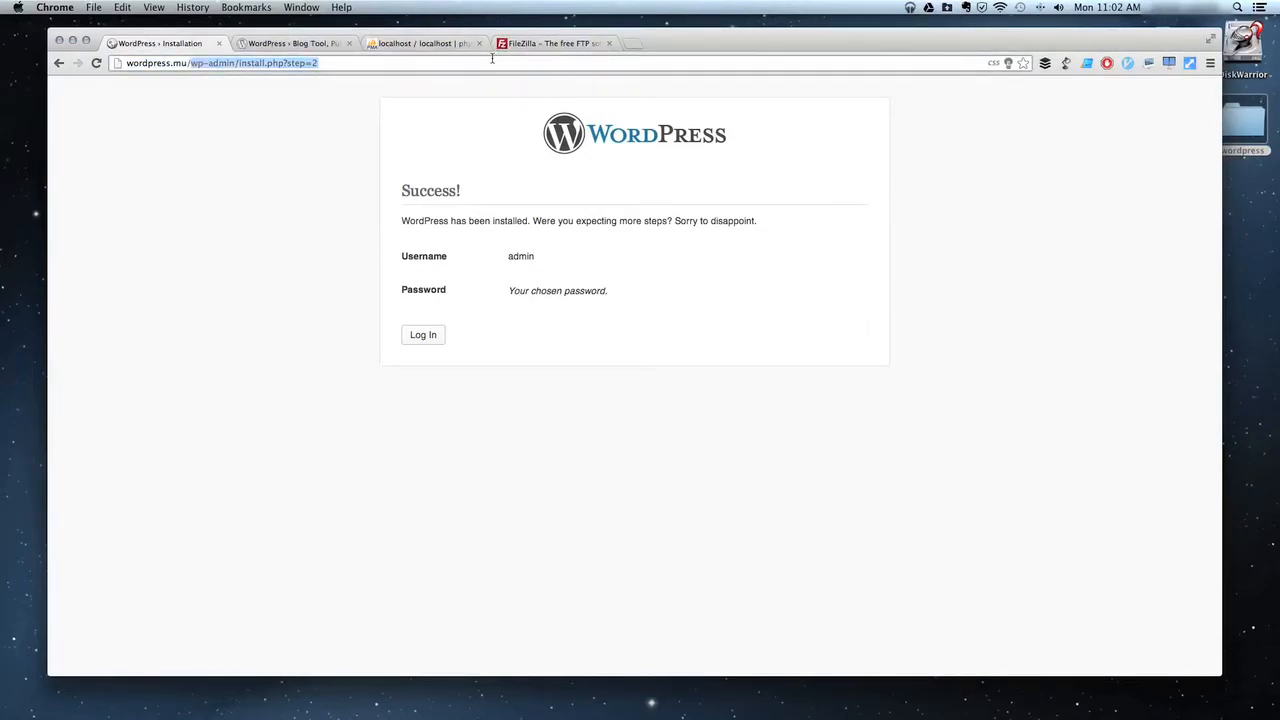
key(BackSpace)
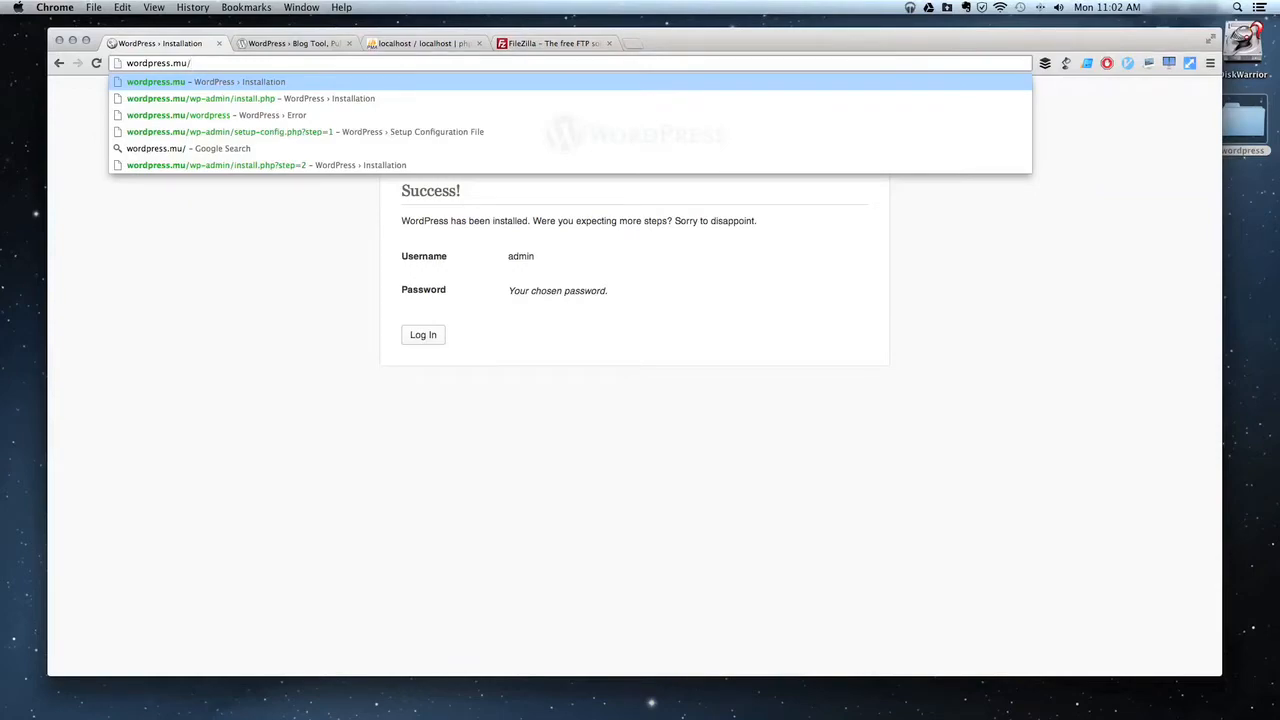
text(wp-ad)
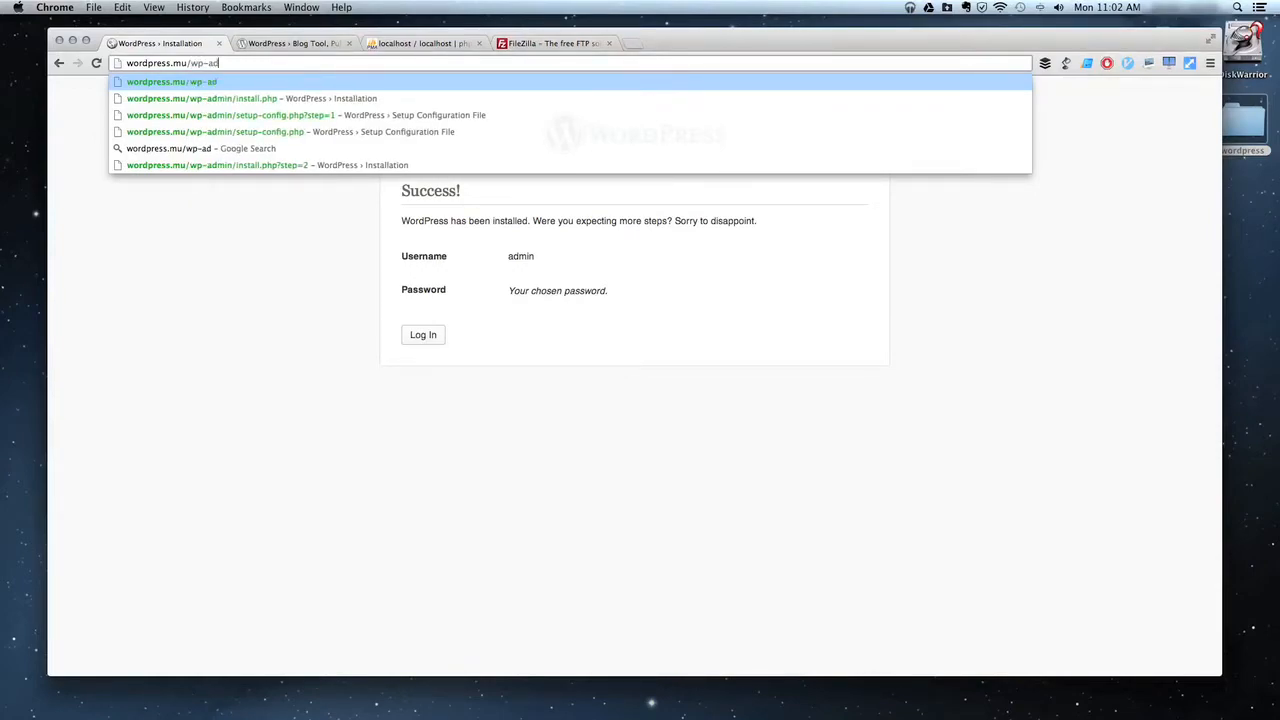
text(min)
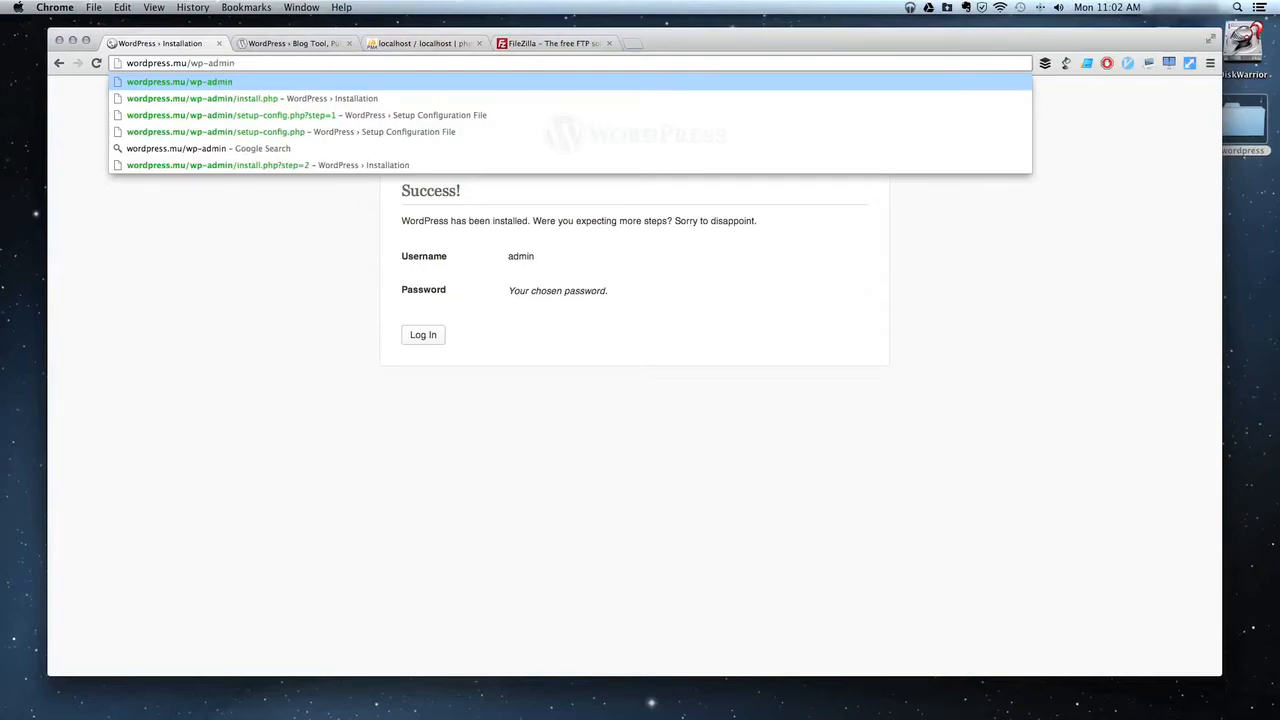
key(Return)
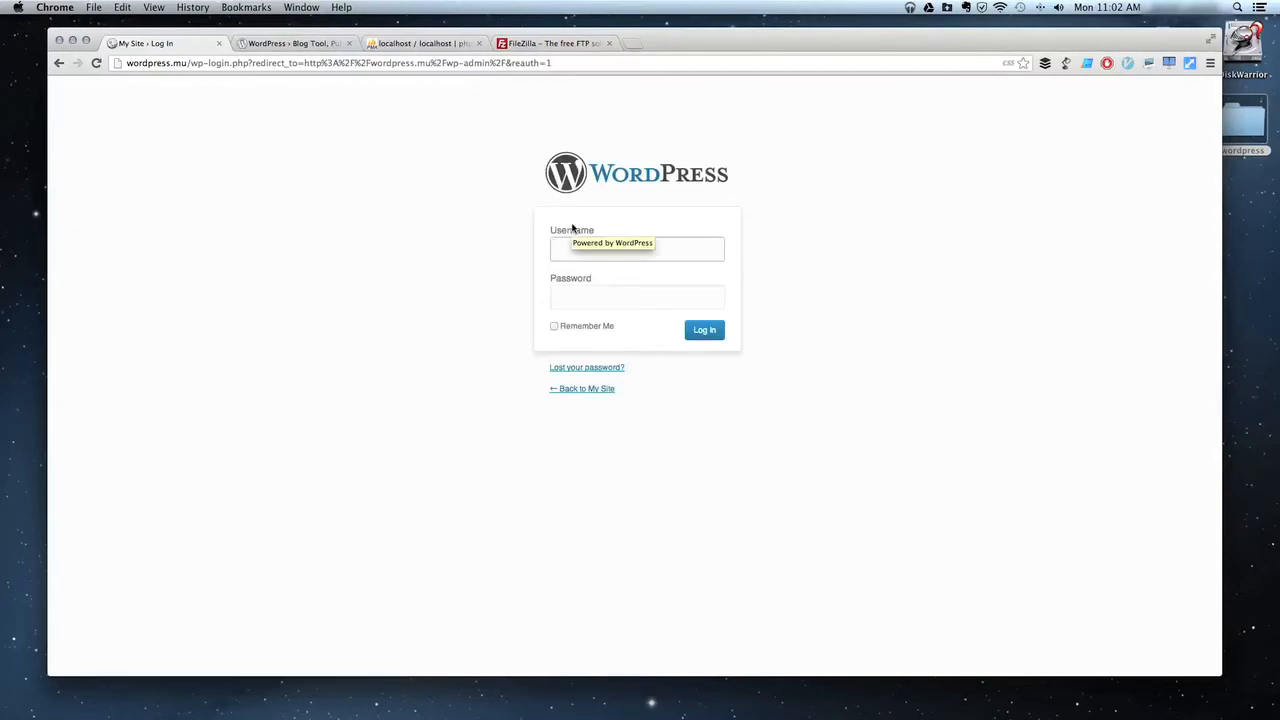
Log in with username admin and its password.
click(575, 229)
text(admin)
key(Tab)
text(••••••)
key(Return)
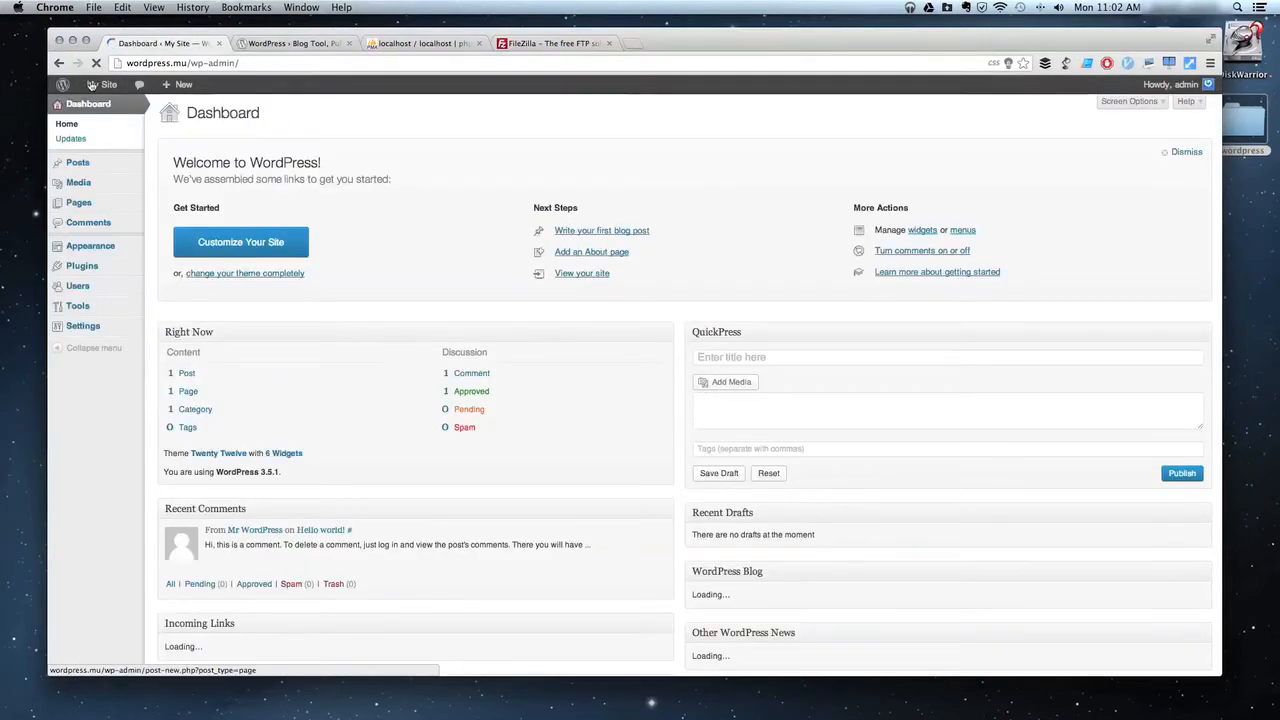
Dismiss the save-password offer and open the live site in a new tab.
click(1209, 88)
super+click(106, 86)
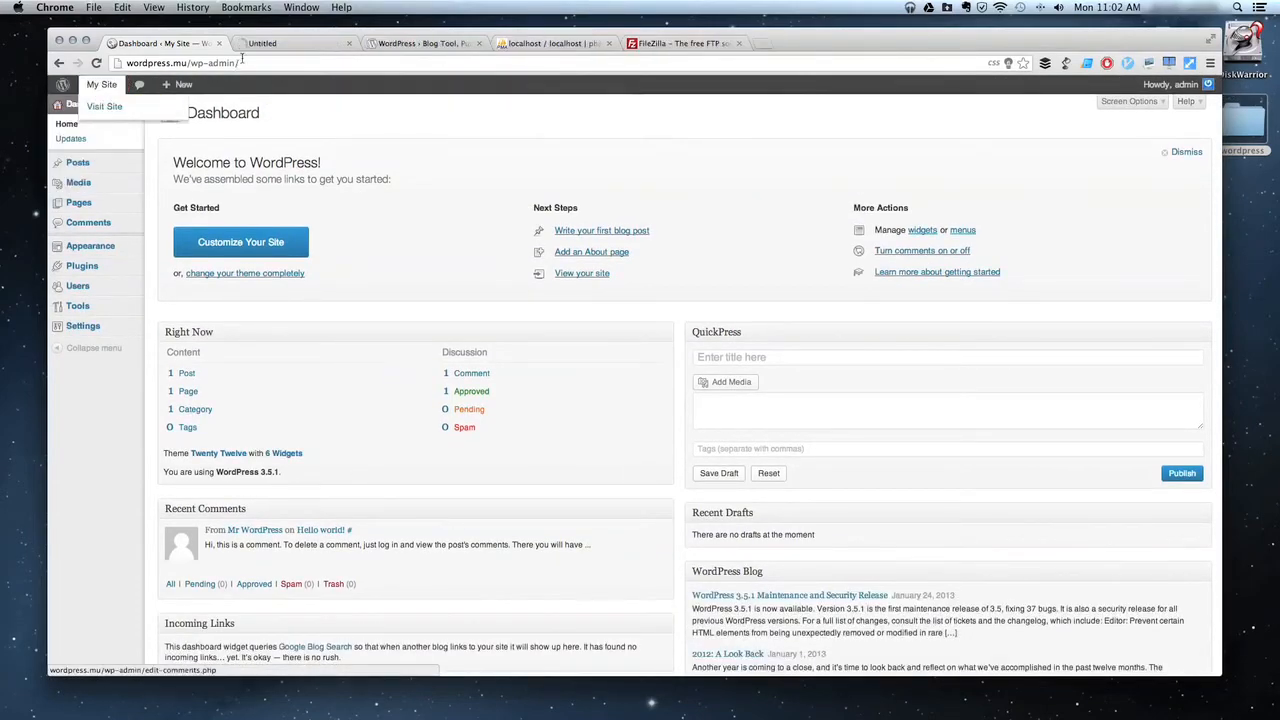
click(265, 44)
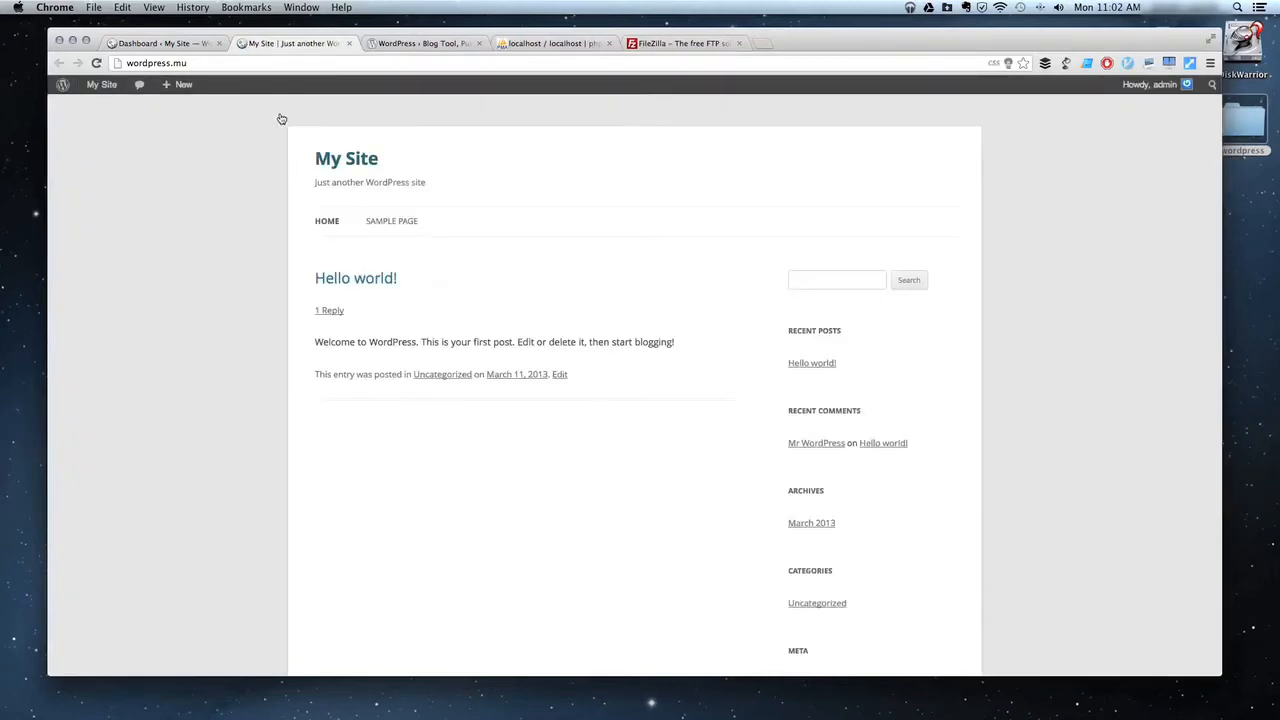
scroll(620, 518, down, 5)
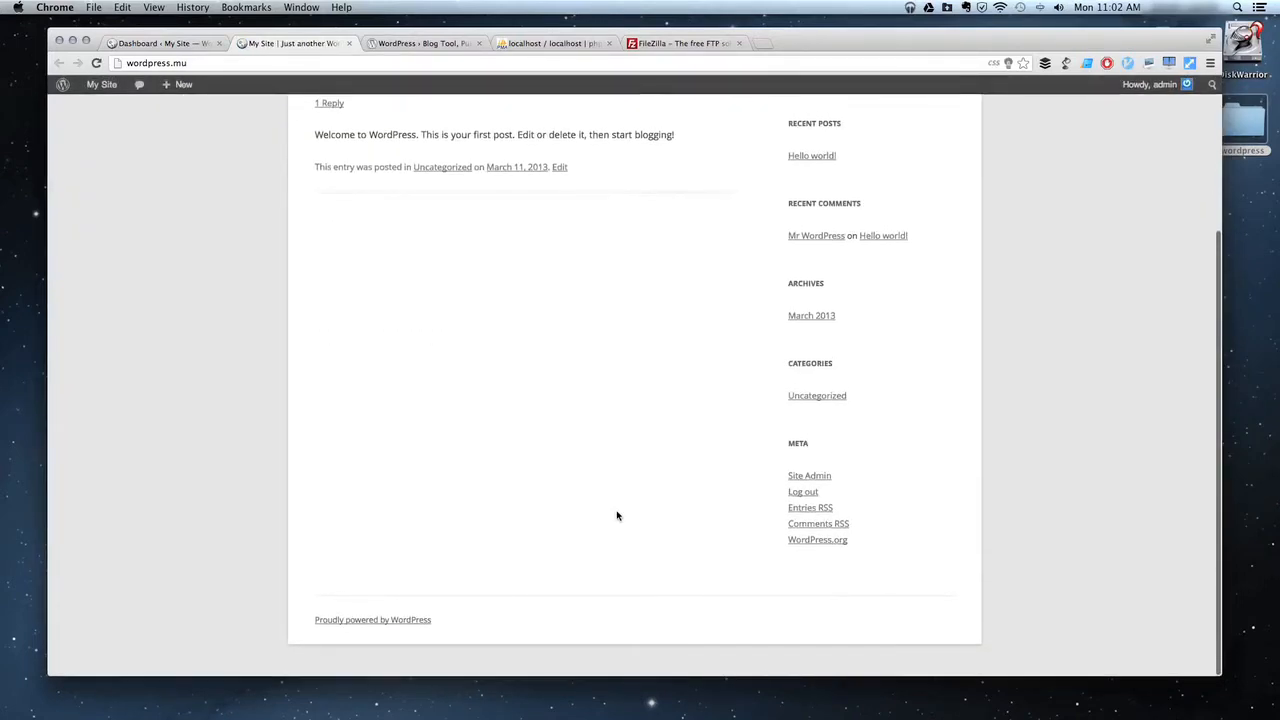
scroll(617, 516, up, 5)
click(185, 44)
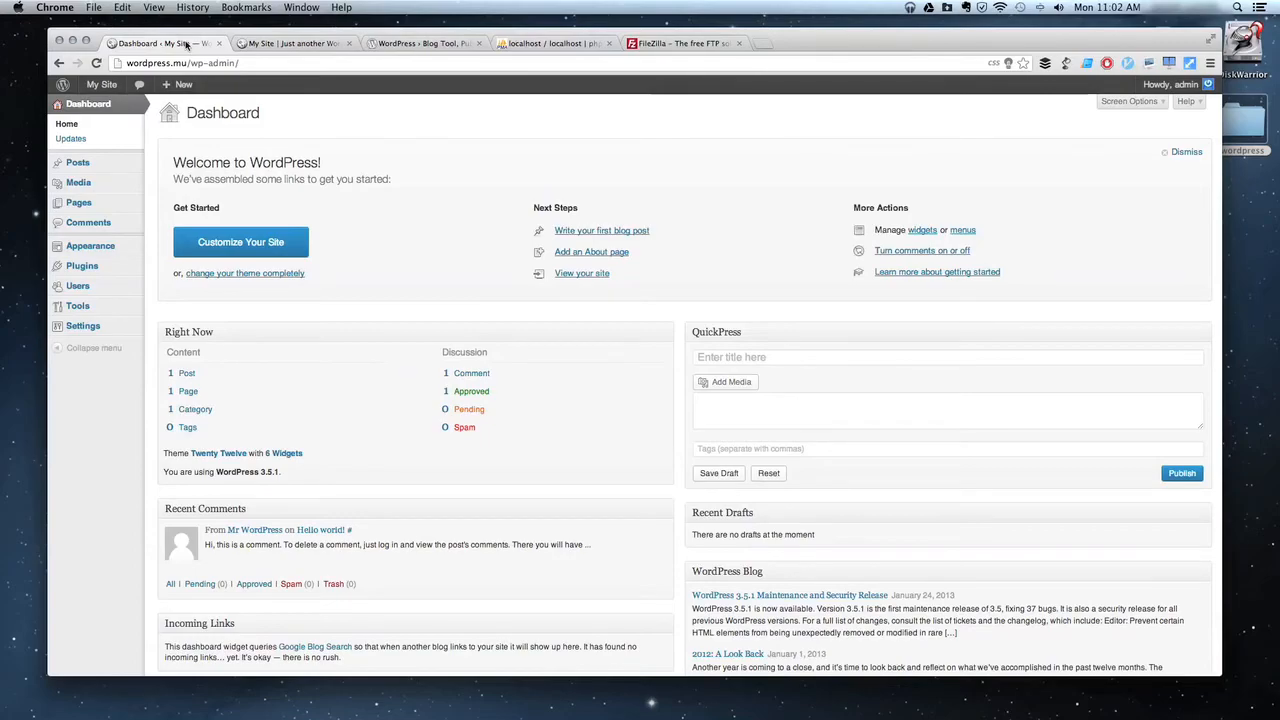
Open the Hello world! post in the site tab, then return to the Dashboard.
click(300, 43)
click(365, 278)
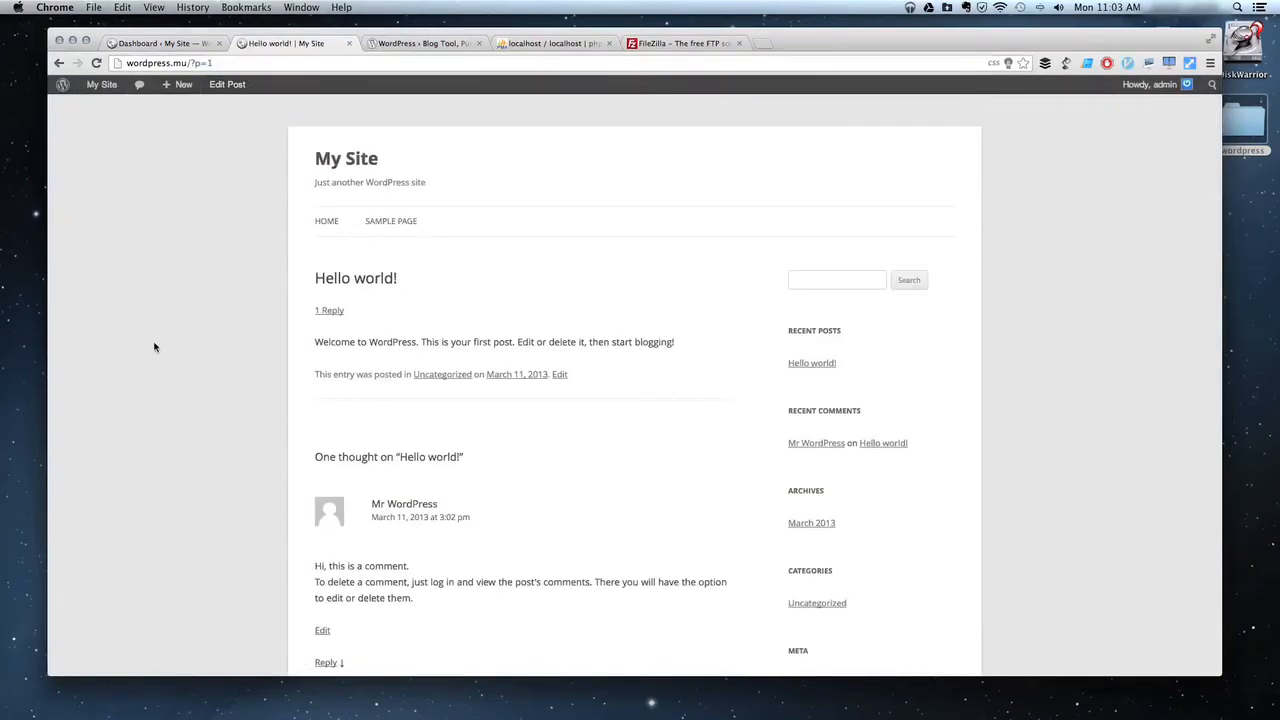
click(176, 46)
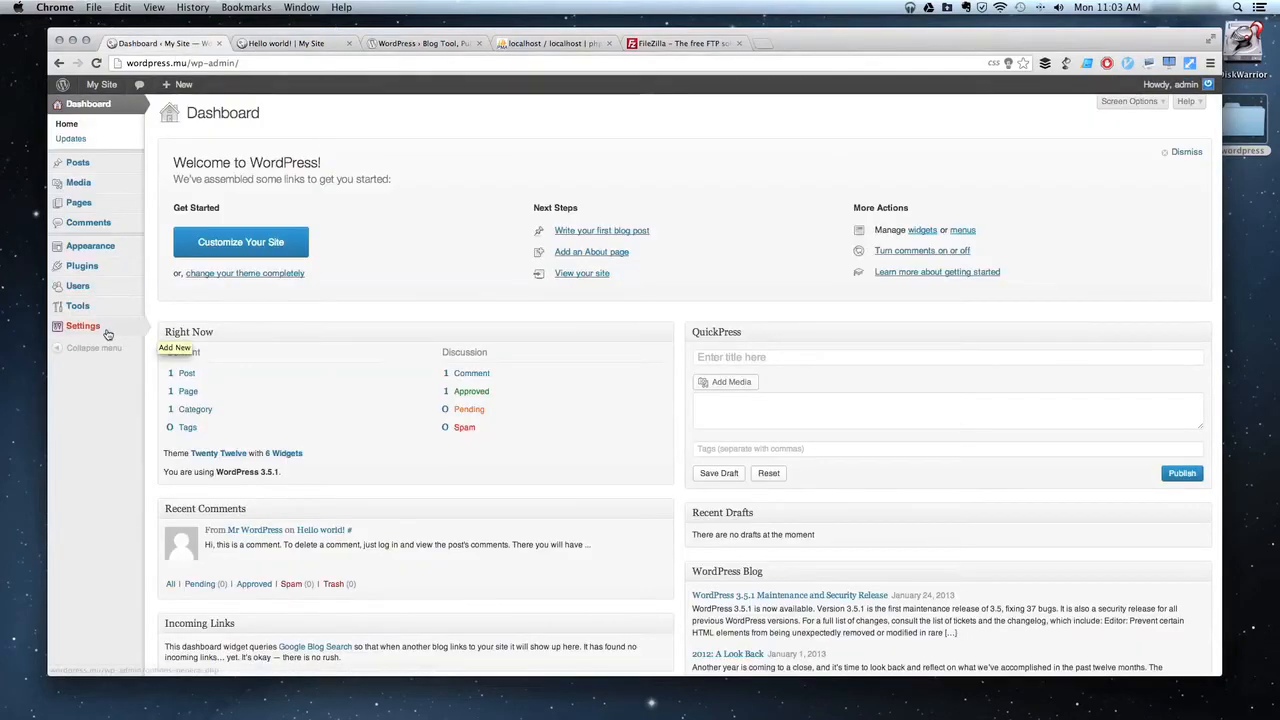
Save the Post name (/%postname%/) permalink structure, then reload the My Site home page.
mouse_move(100, 326)
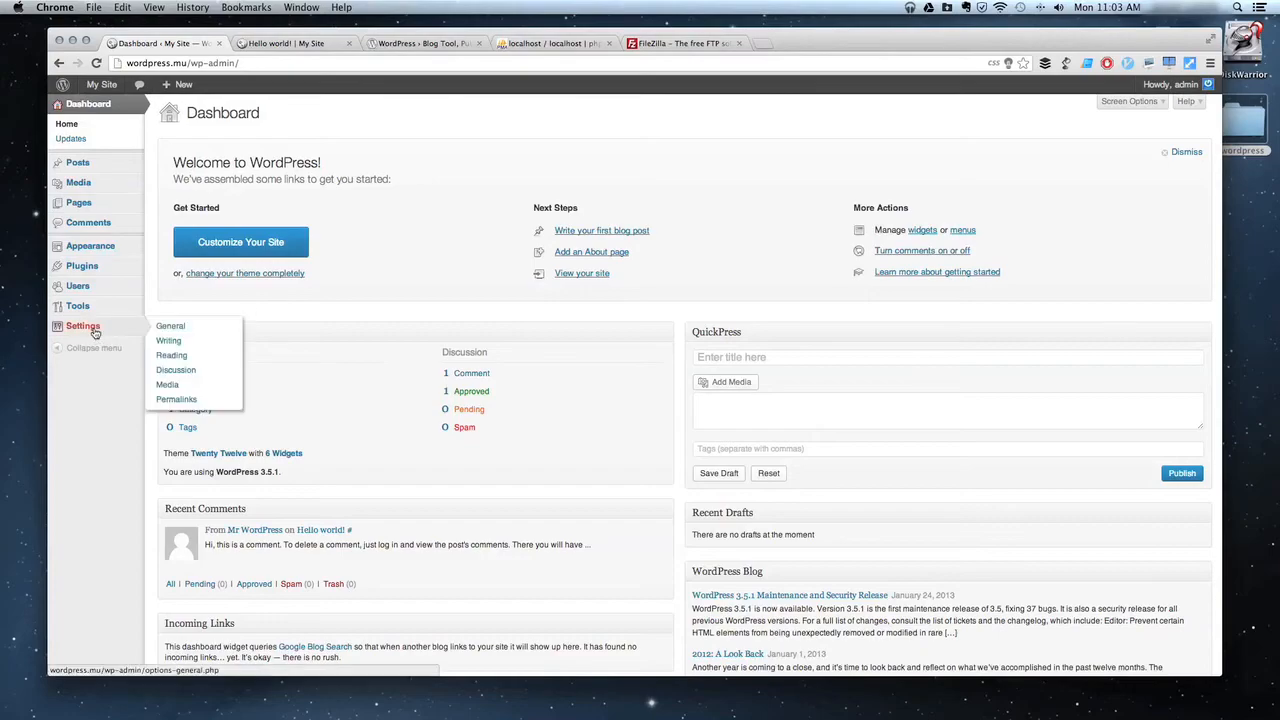
click(187, 400)
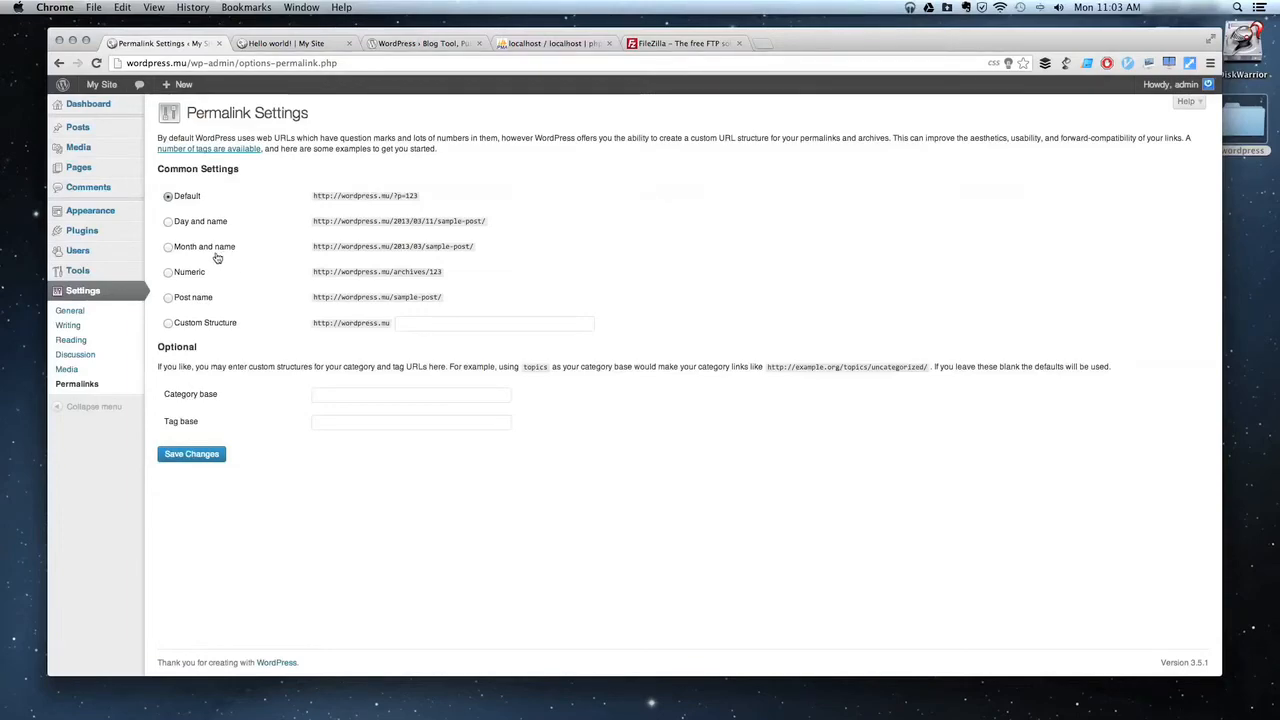
click(169, 298)
click(200, 461)
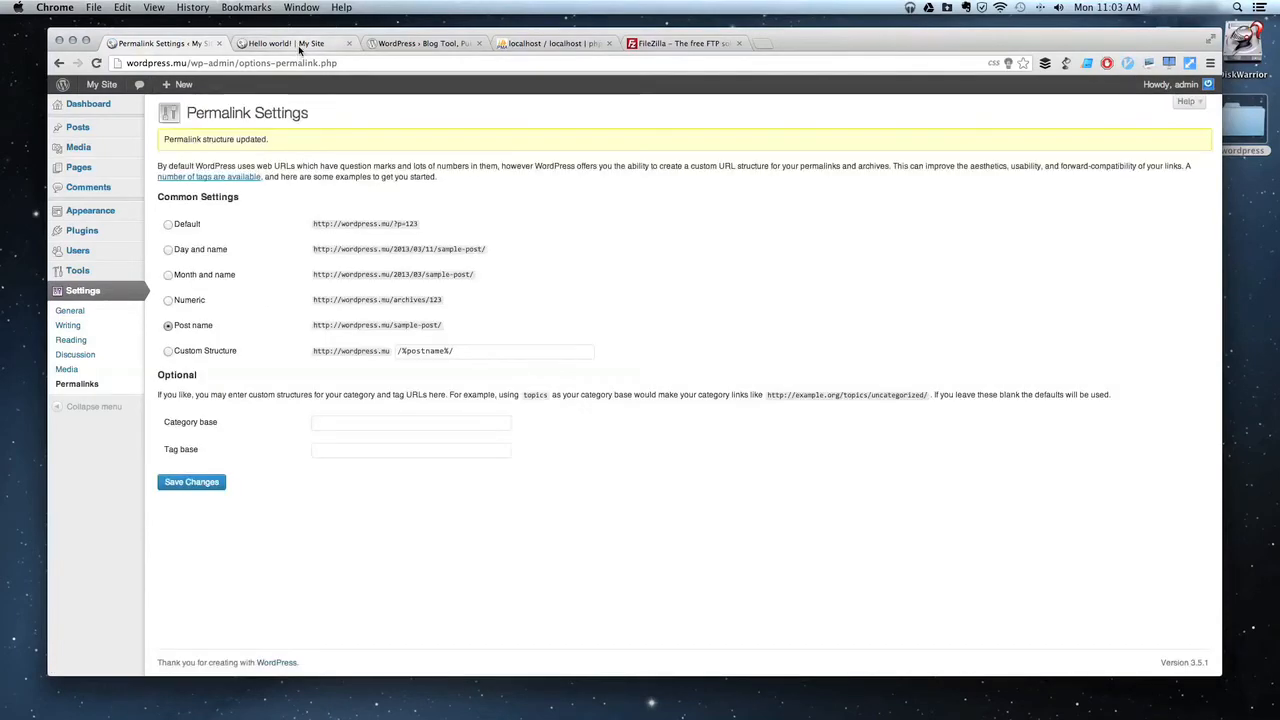
click(299, 45)
click(354, 160)
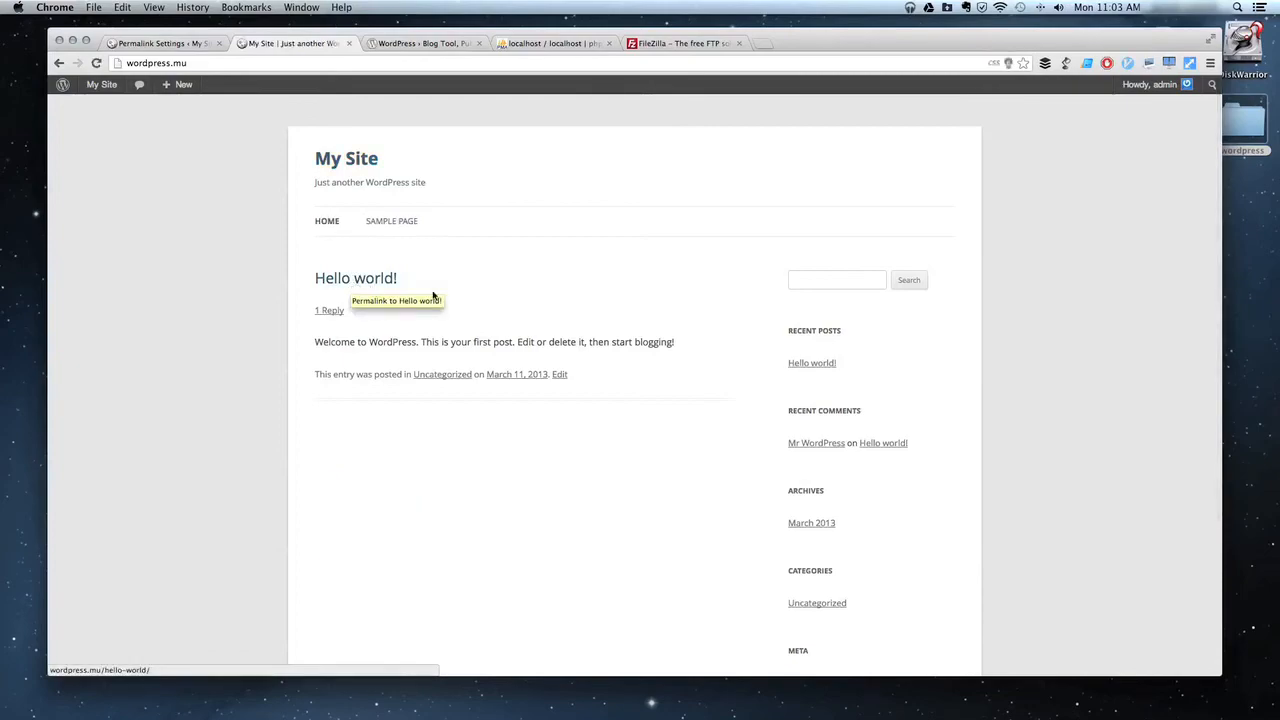
Check /hello-world/ and /sample-page/ load, then return to the admin Dashboard.
click(366, 283)
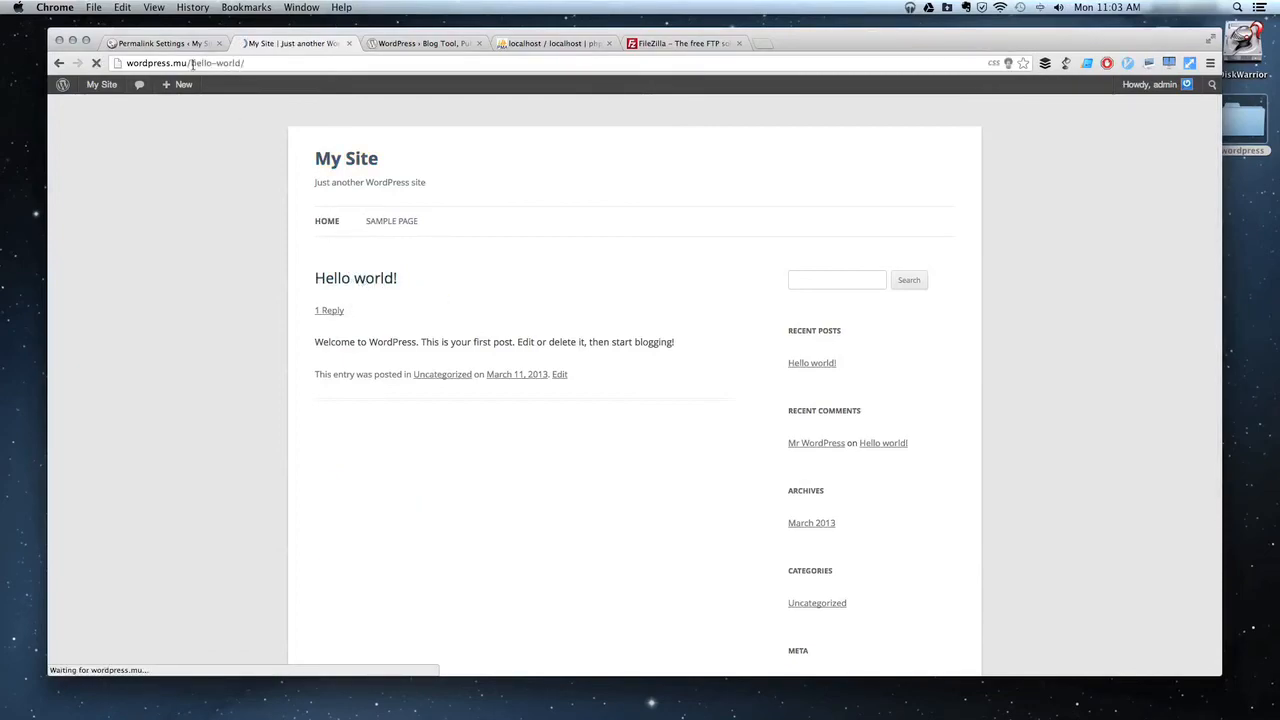
drag(192, 63, 300, 62)
click(387, 222)
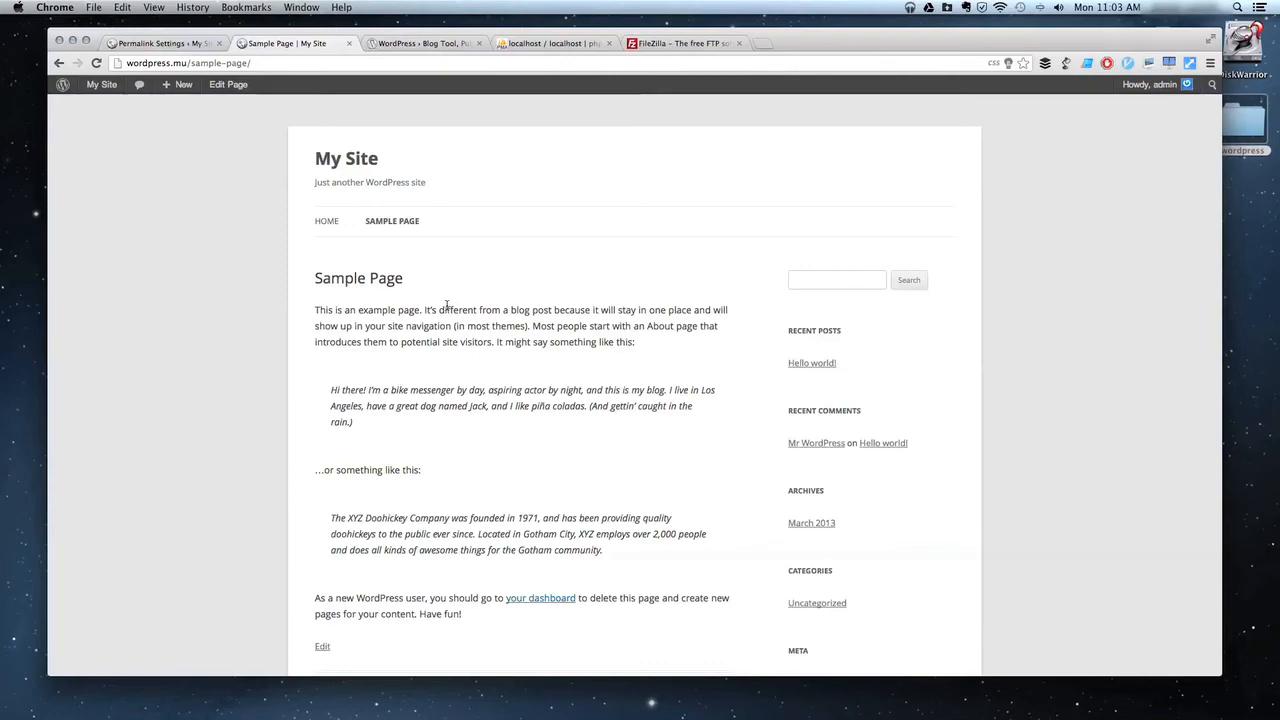
click(355, 162)
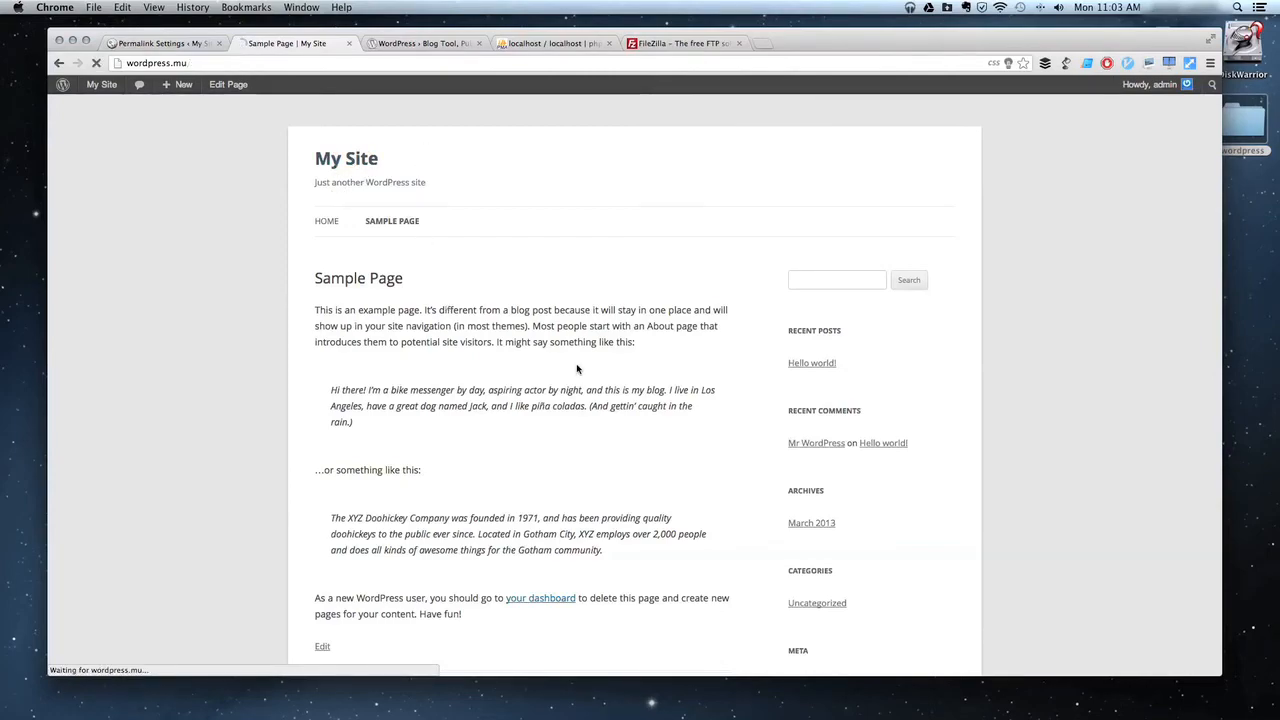
scroll(577, 369, down, 10)
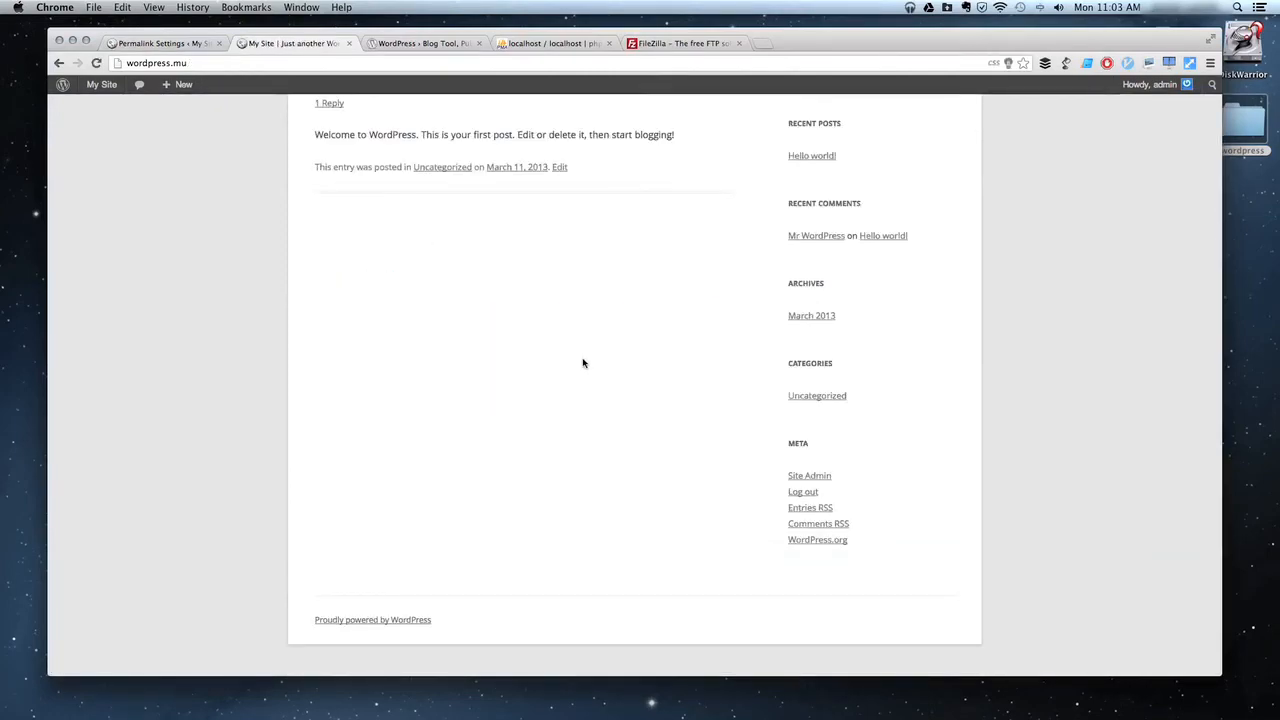
scroll(521, 264, up, 10)
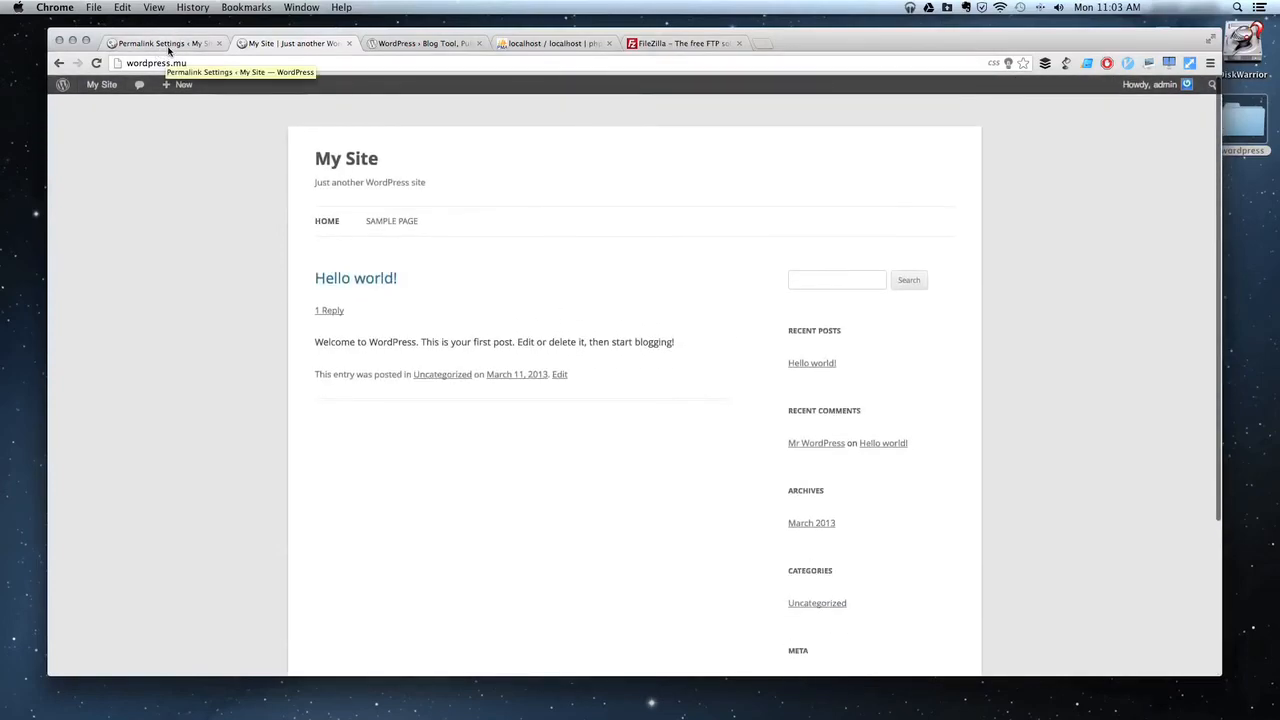
click(162, 43)
click(95, 106)
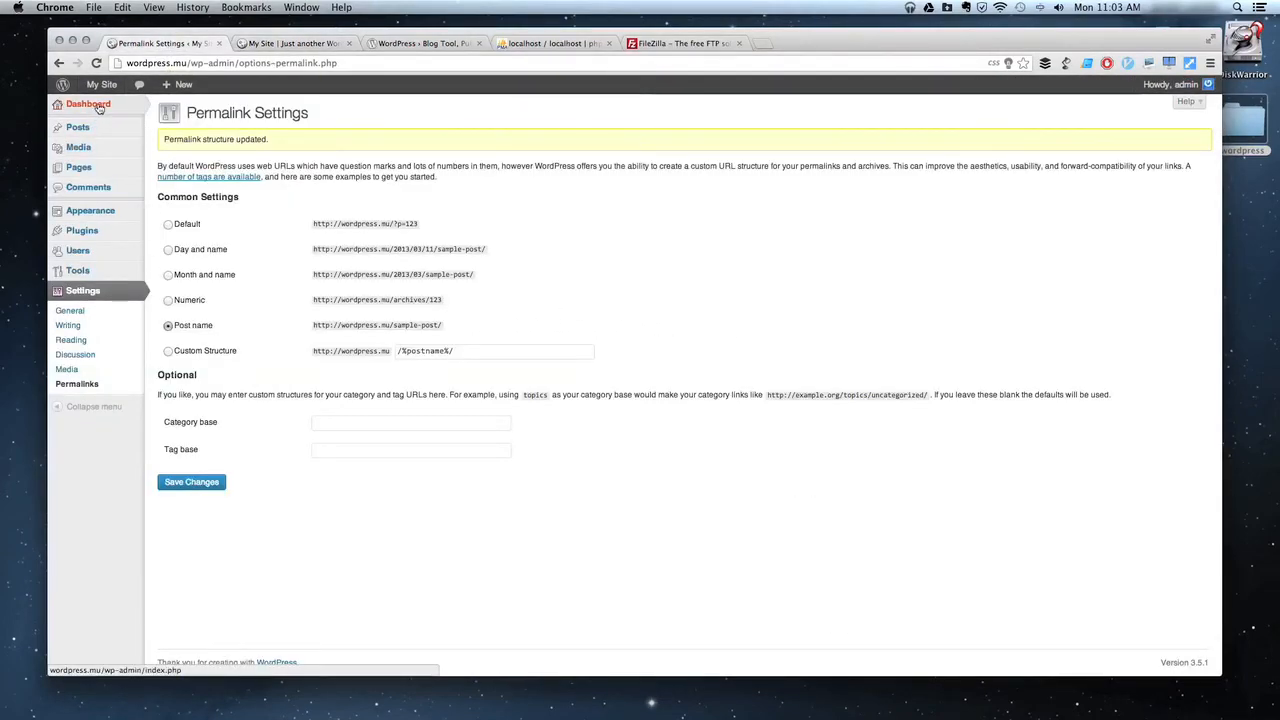